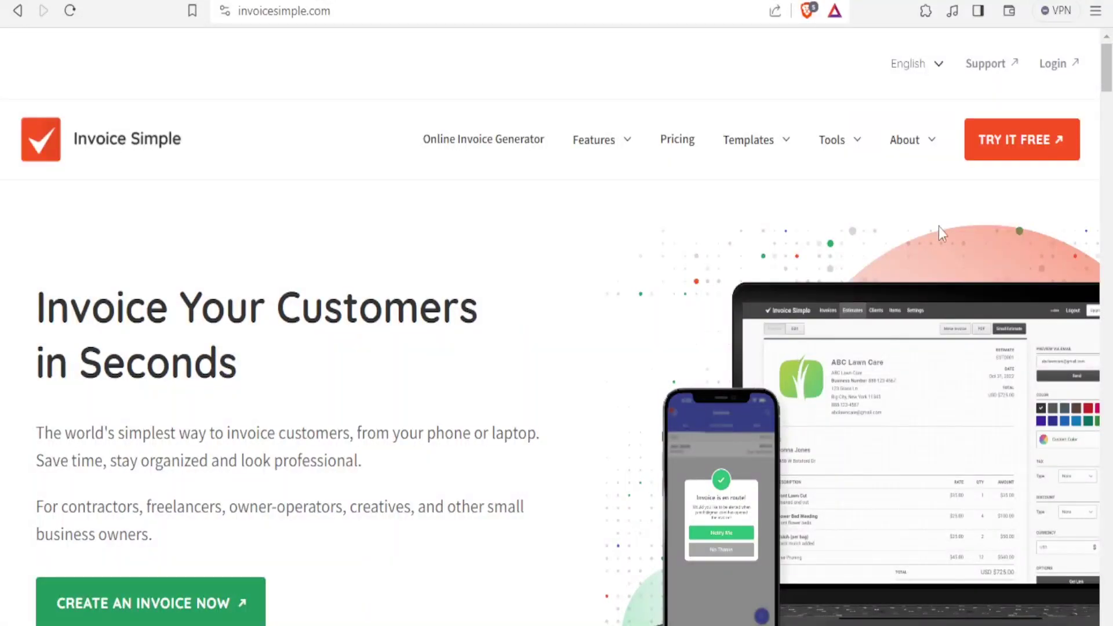
Scroll the invoicesimple.com homepage and enter the web app's empty invoice list.
{"action": "scroll", "coordinate": [1106, 58], "scroll_direction": "down", "scroll_amount": 2}
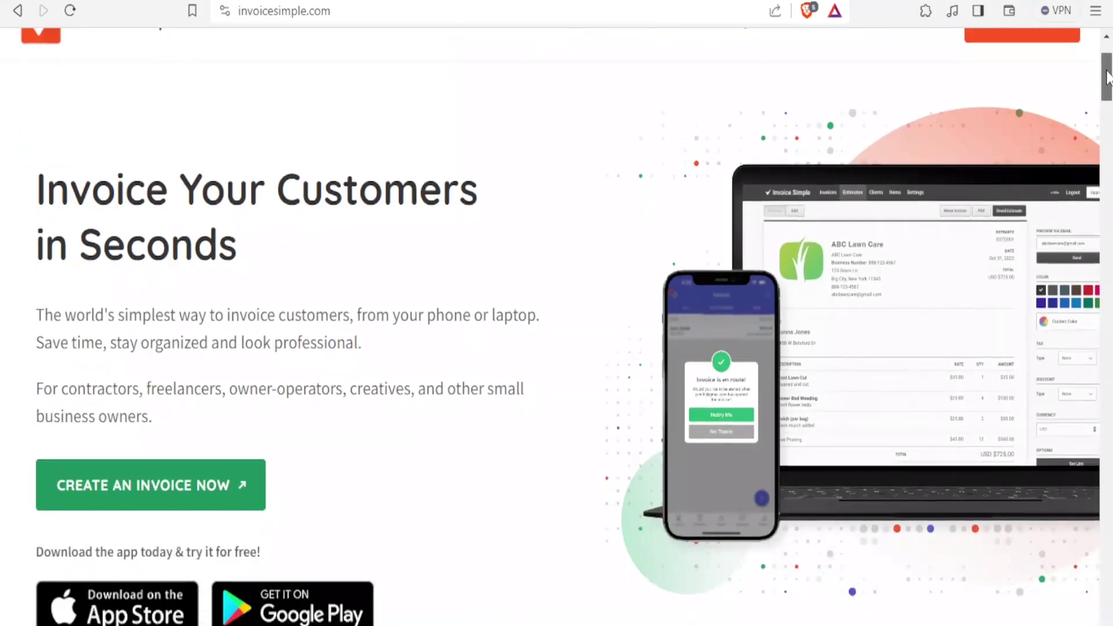
{"action": "scroll", "coordinate": [1106, 51], "scroll_direction": "up", "scroll_amount": 2}
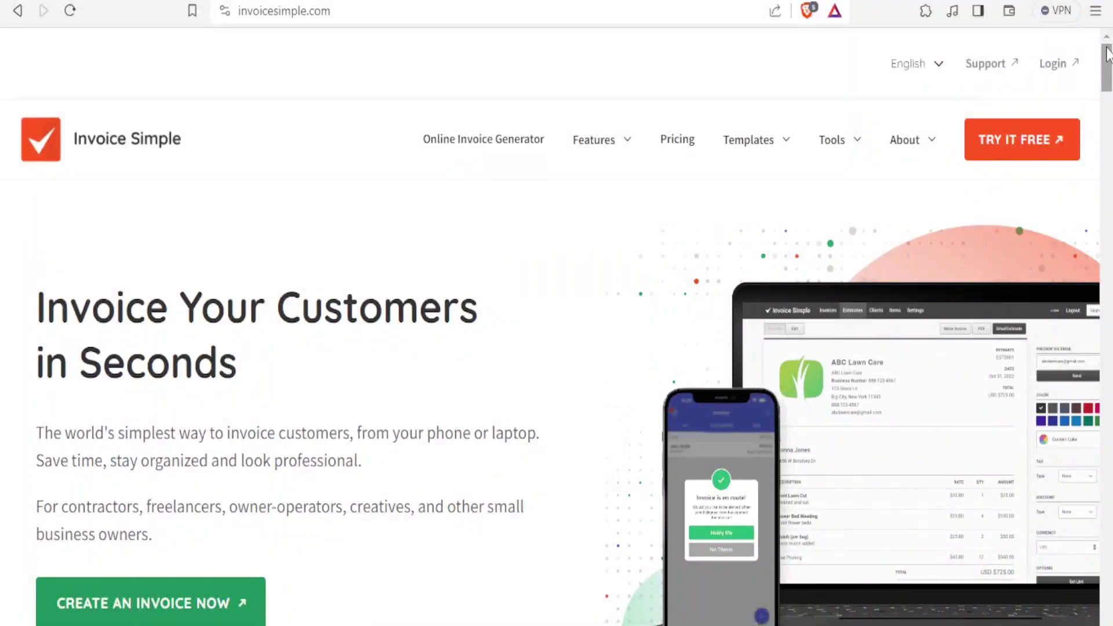
{"action": "mouse_move", "coordinate": [1106, 48]}
{"action": "left_mouse_down"}
{"action": "mouse_move", "coordinate": [1107, 183]}
{"action": "mouse_move", "coordinate": [1108, 55]}
{"action": "left_mouse_up"}
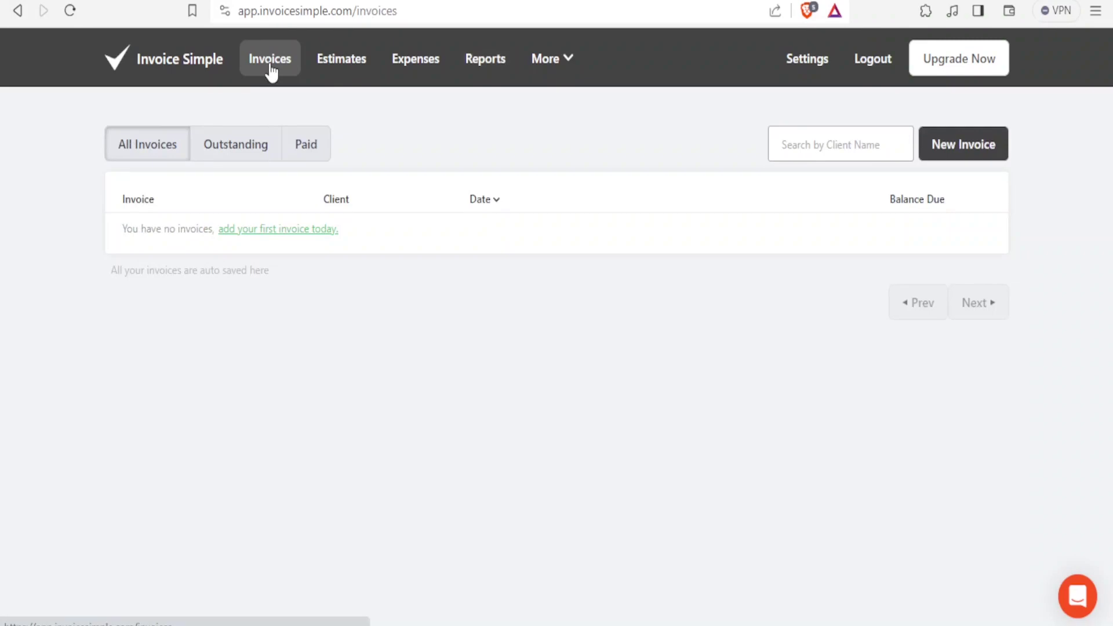
Start a new blank invoice titled 'Invoice For Order 1'.
{"action": "left_click", "coordinate": [270, 69]}
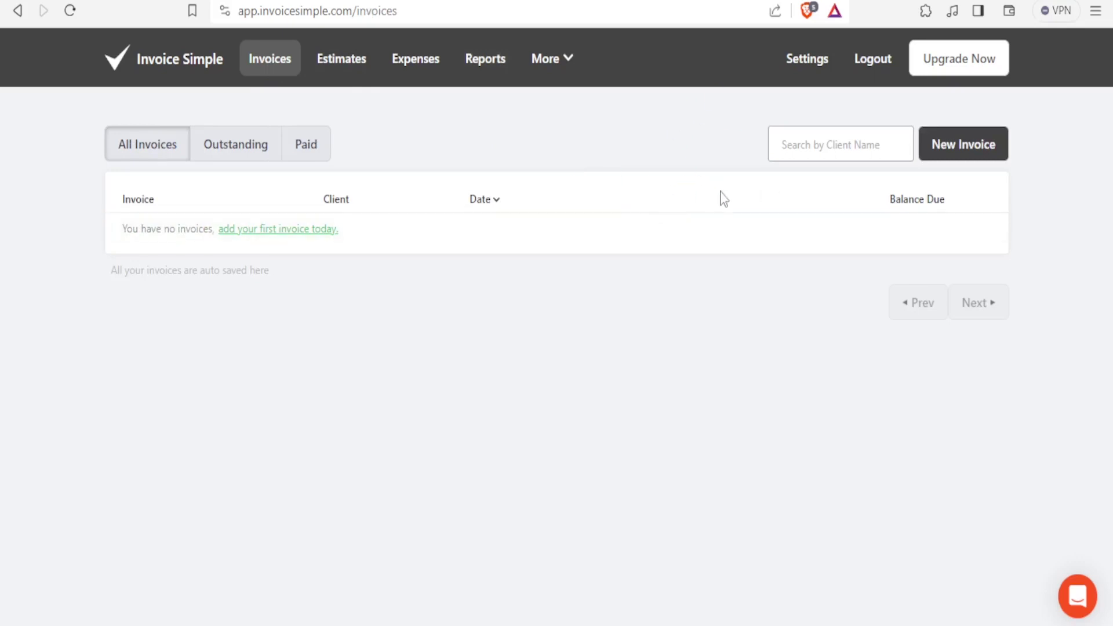
{"action": "left_click", "coordinate": [950, 155]}
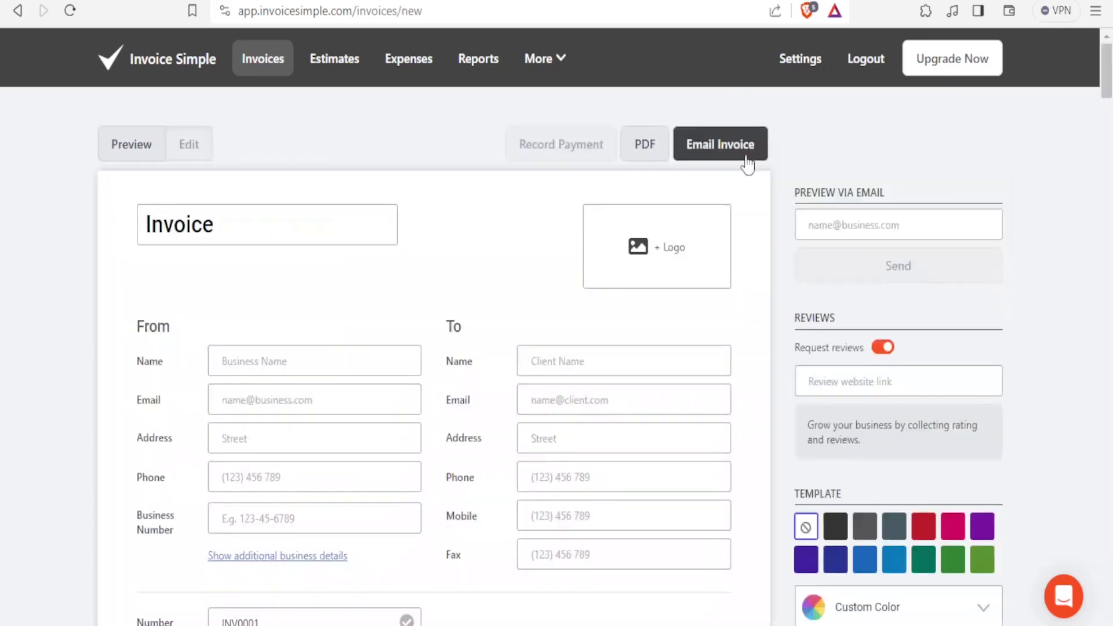
{"action": "left_click", "coordinate": [261, 233]}
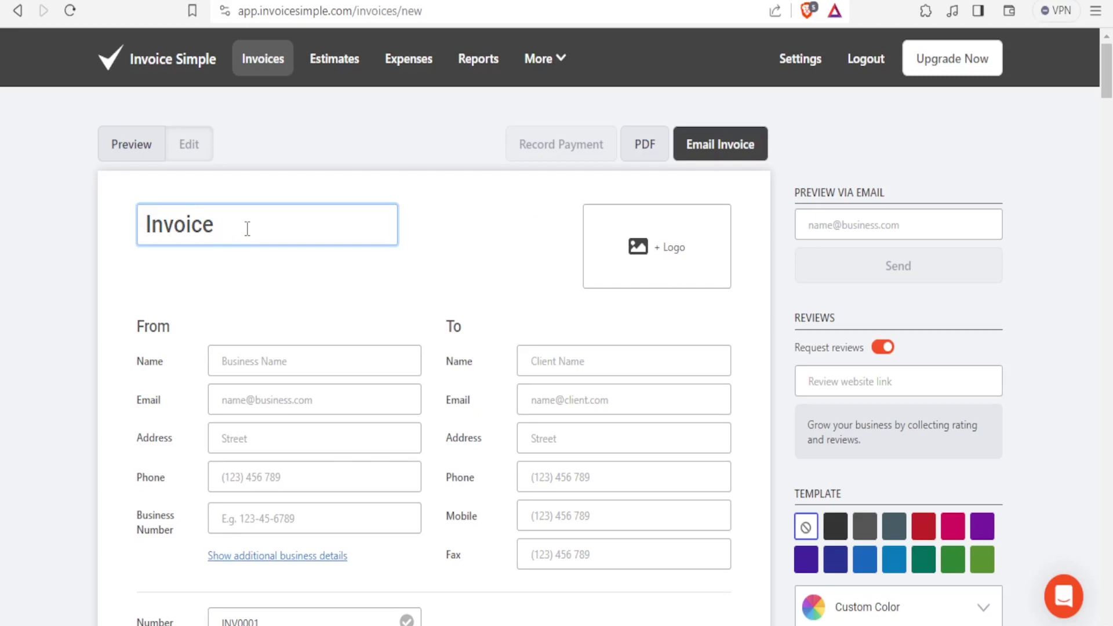
{"action": "type", "text": "For Order 1"}
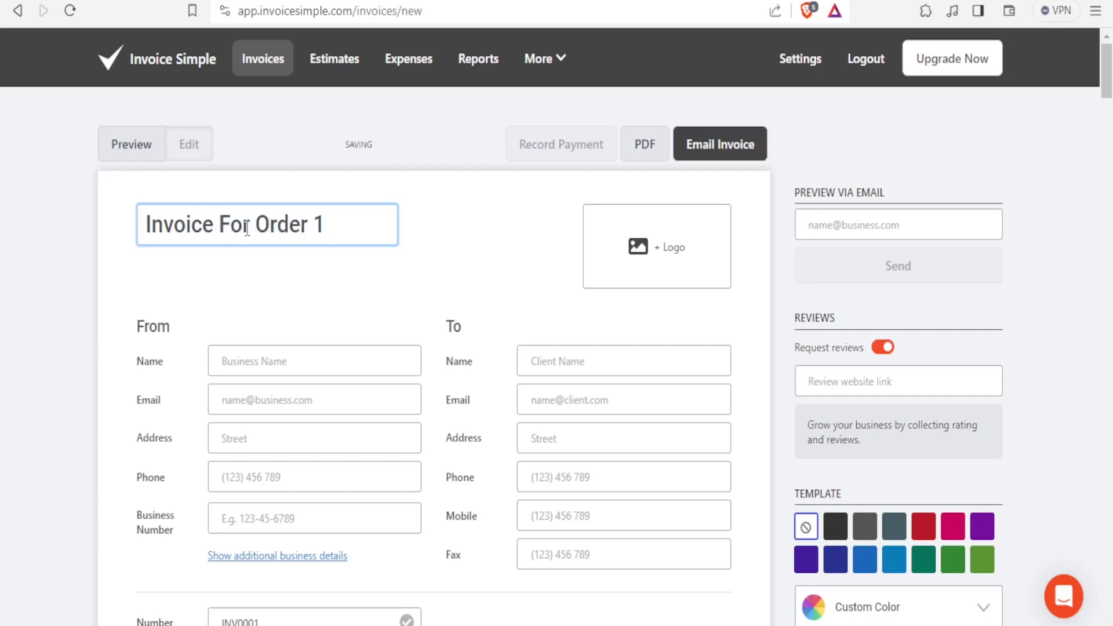
{"action": "left_click", "coordinate": [230, 360]}
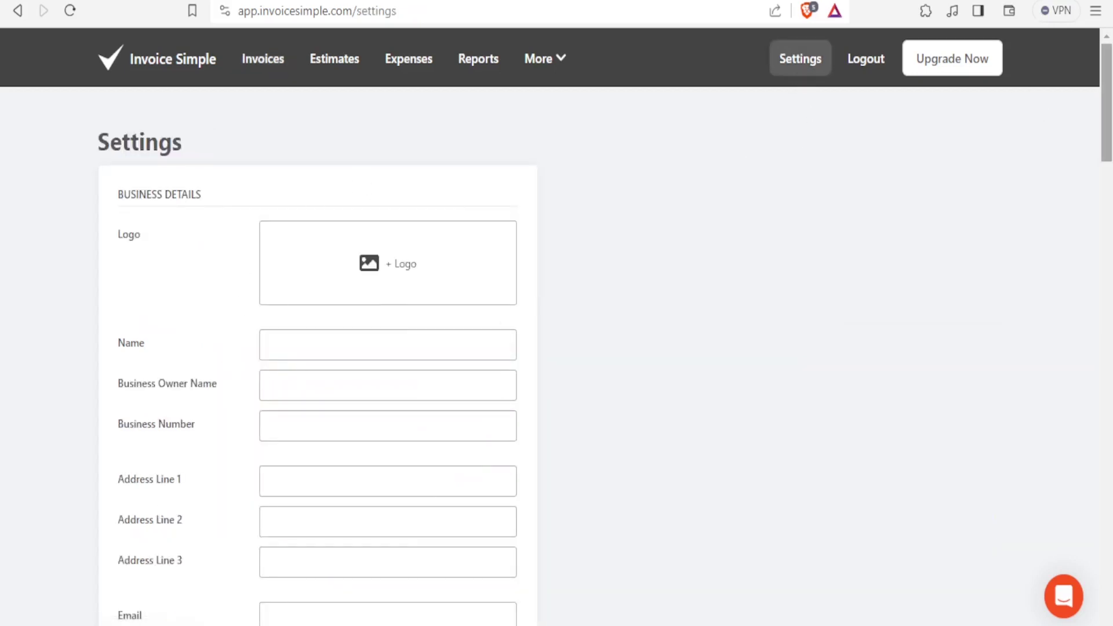
Upload Njosh Banner.png as the business logo.
{"action": "mouse_move", "coordinate": [1107, 104]}
{"action": "left_mouse_down"}
{"action": "mouse_move", "coordinate": [1107, 194]}
{"action": "mouse_move", "coordinate": [1104, 87]}
{"action": "left_mouse_up"}
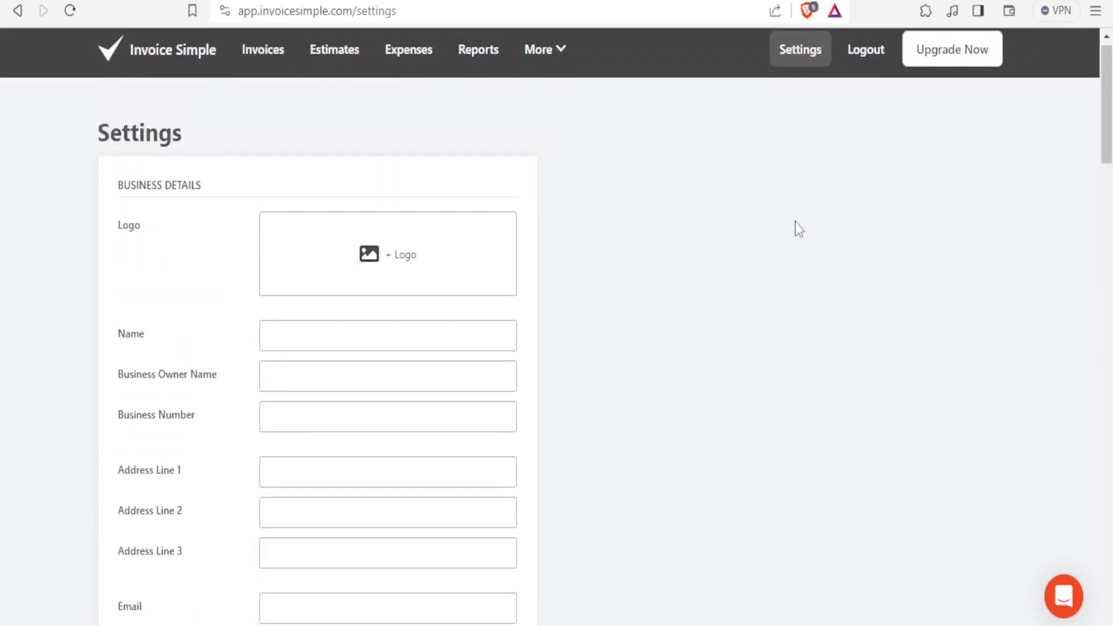
{"action": "left_click", "coordinate": [400, 264]}
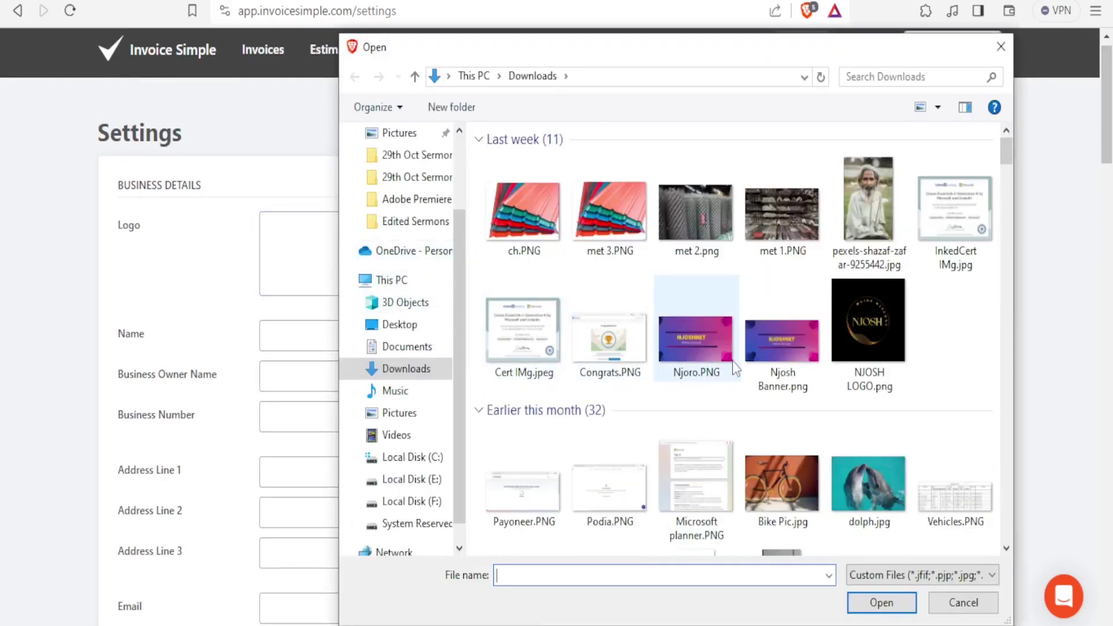
{"action": "left_click", "coordinate": [780, 339]}
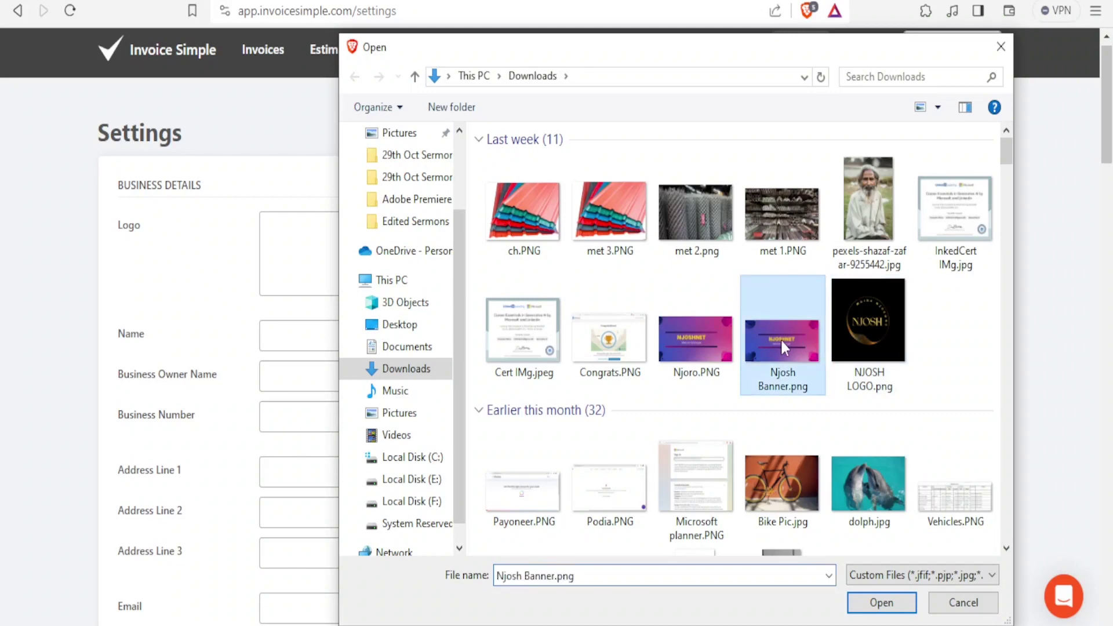
{"action": "left_click", "coordinate": [882, 603]}
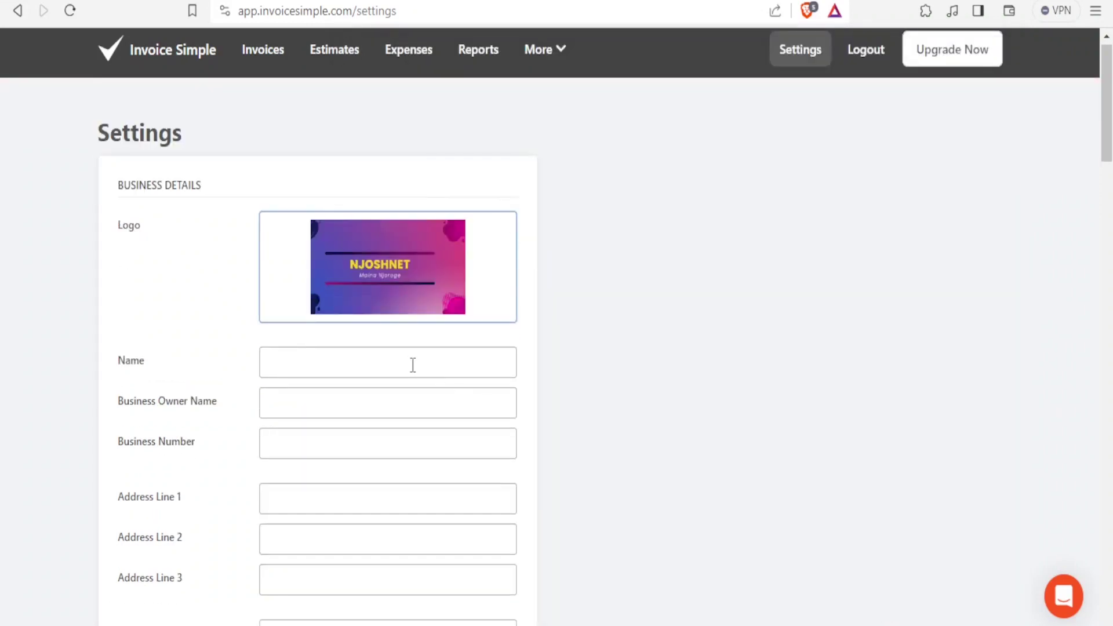
Enter business name Njosh Net Production, the owner's name, business number and address 001.
{"action": "left_click", "coordinate": [413, 364]}
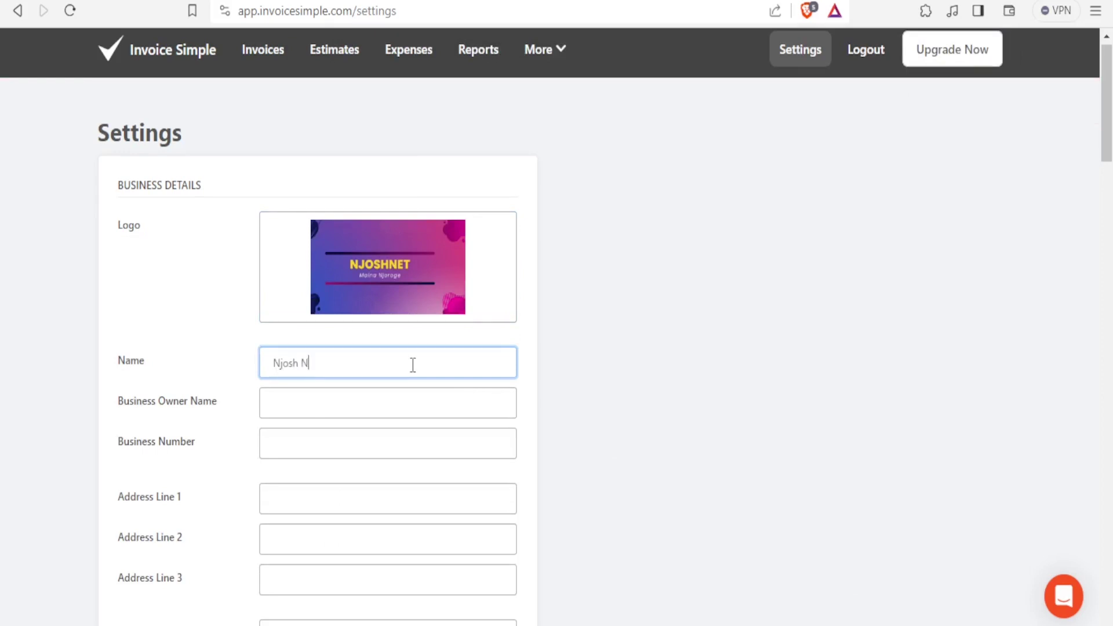
{"action": "type", "text": "Njosh Net Production"}
{"action": "left_click", "coordinate": [361, 405]}
{"action": "type", "text": "Joe Much"}
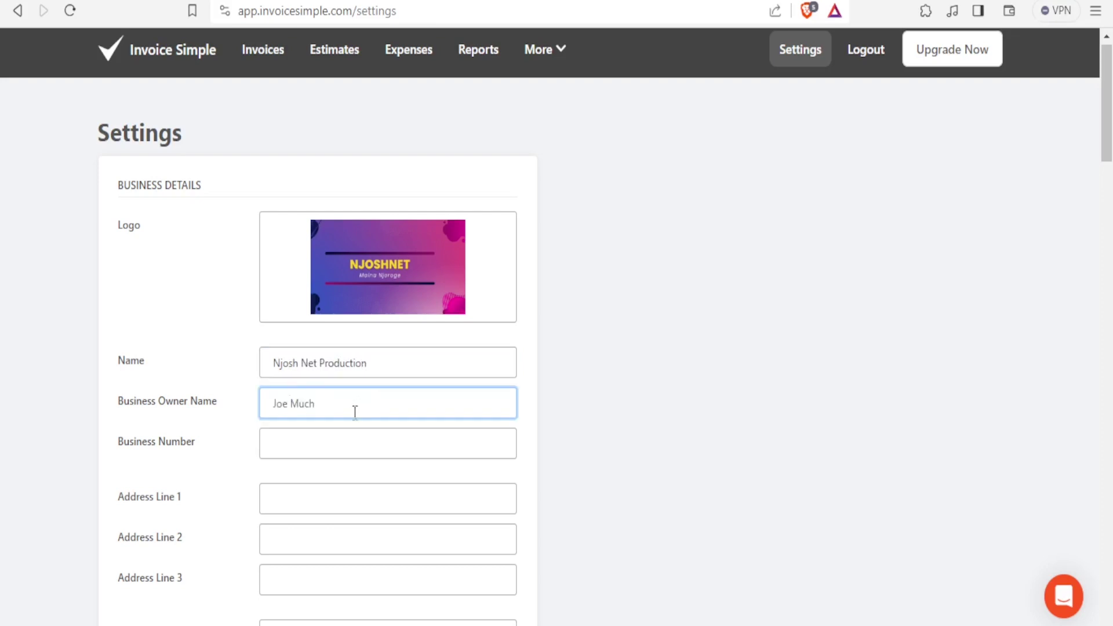
{"action": "left_click", "coordinate": [328, 445]}
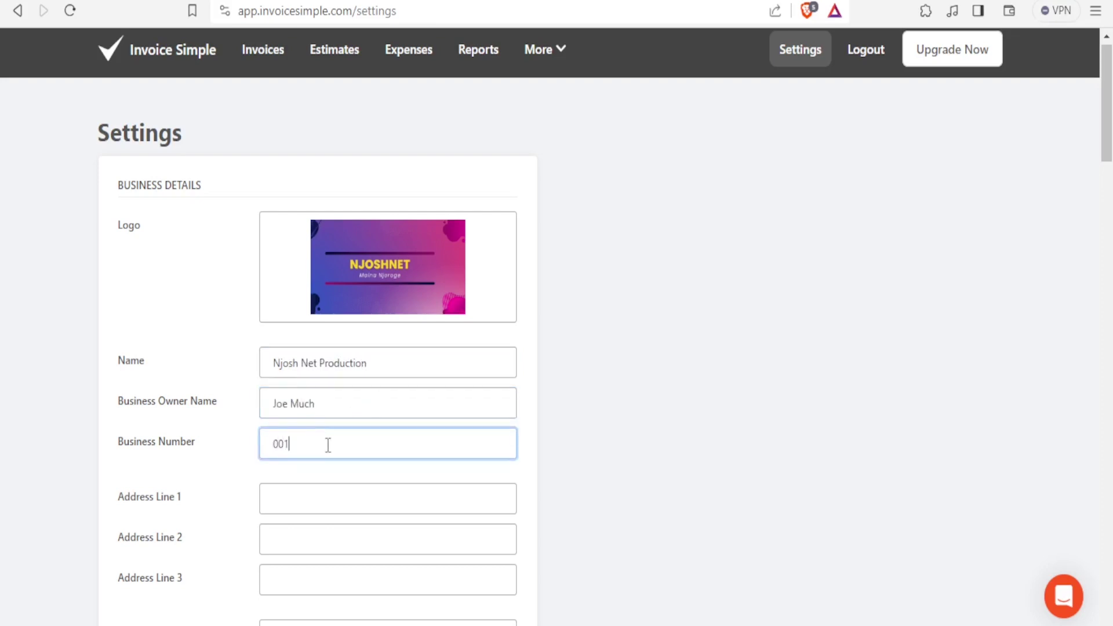
{"action": "left_click", "coordinate": [313, 494]}
{"action": "type", "text": "0"}
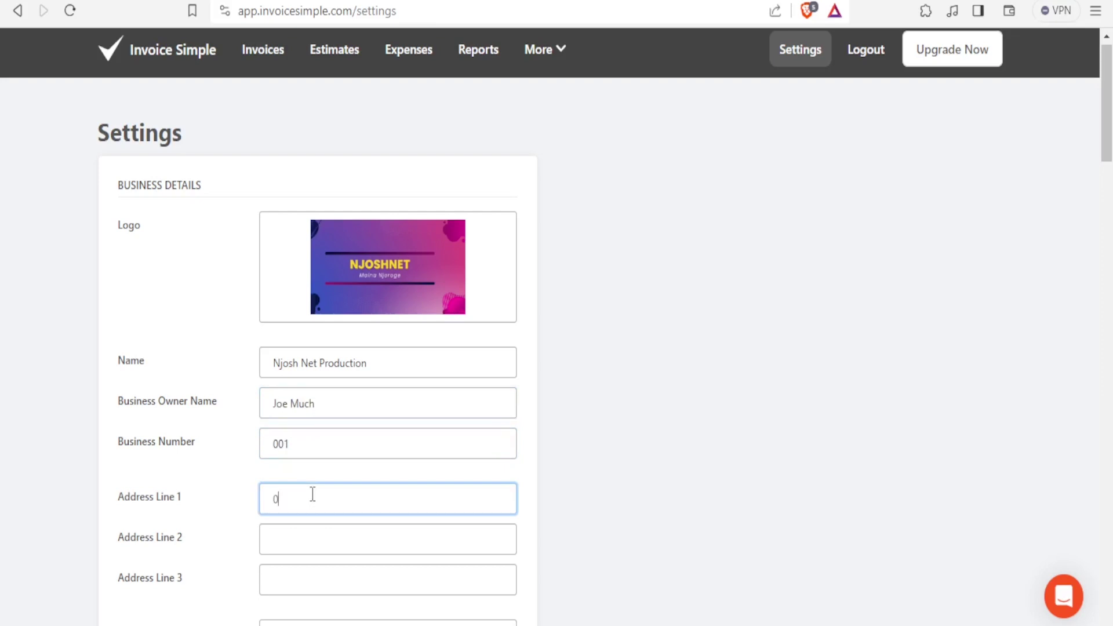
{"action": "type", "text": "01"}
{"action": "scroll", "coordinate": [312, 494], "scroll_direction": "down", "scroll_amount": 3}
{"action": "left_click", "coordinate": [311, 473]}
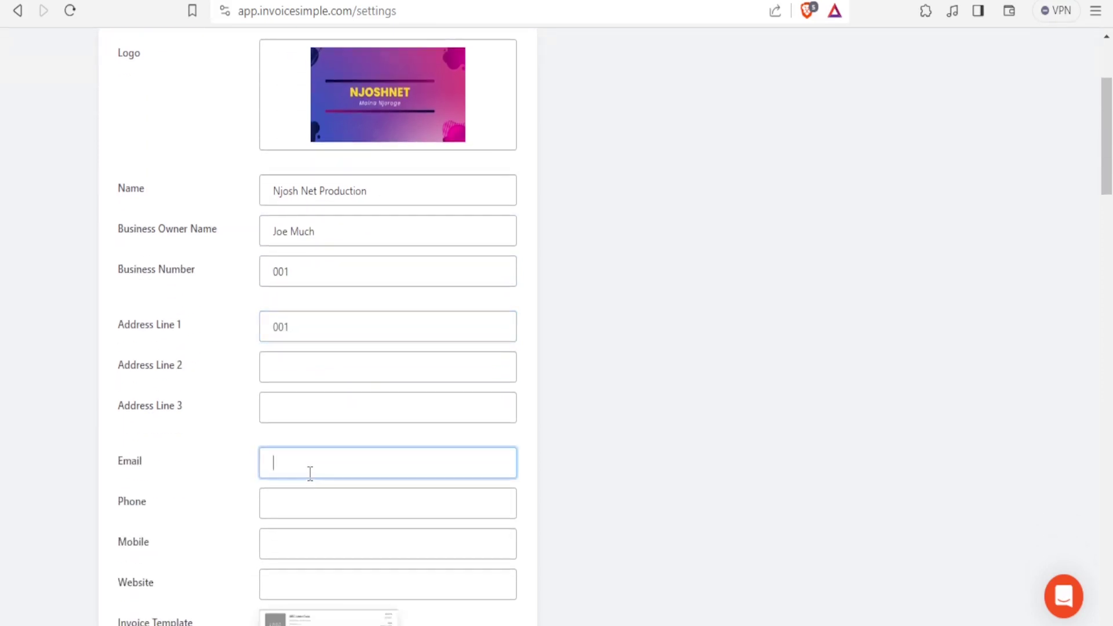
{"action": "key", "text": "ctrl+v"}
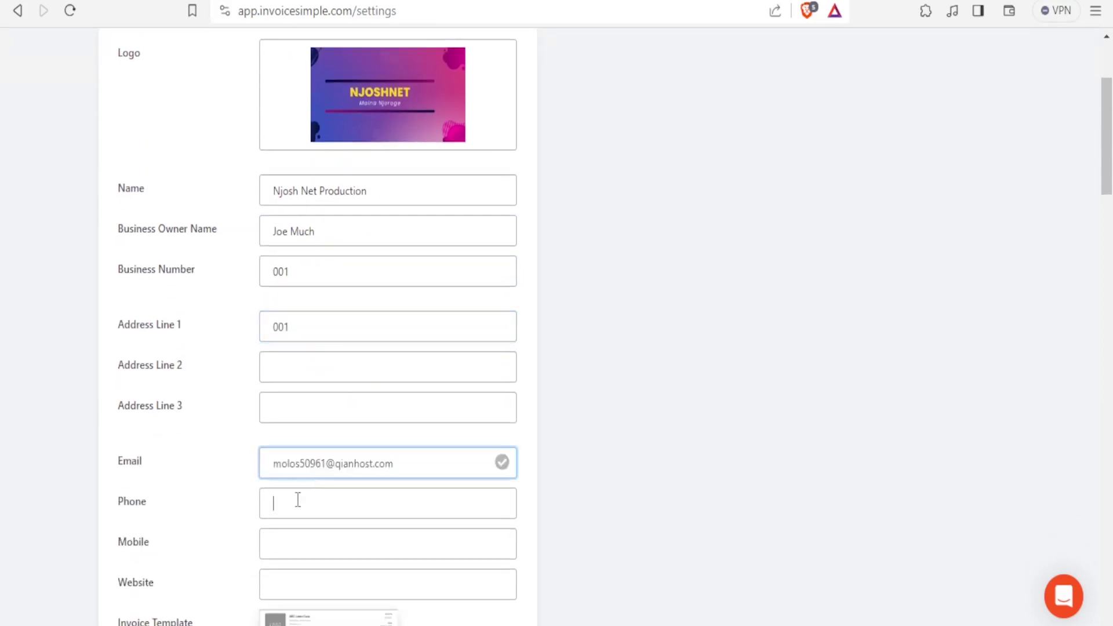
{"action": "type", "text": "12345556"}
{"action": "left_click", "coordinate": [291, 541]}
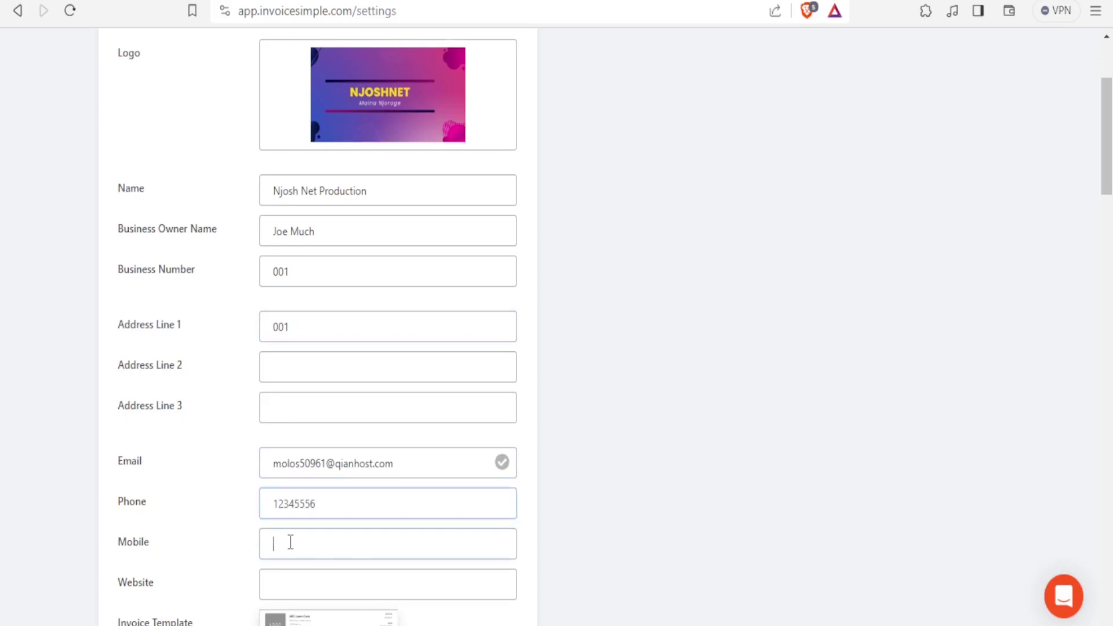
{"action": "type", "text": "6543321"}
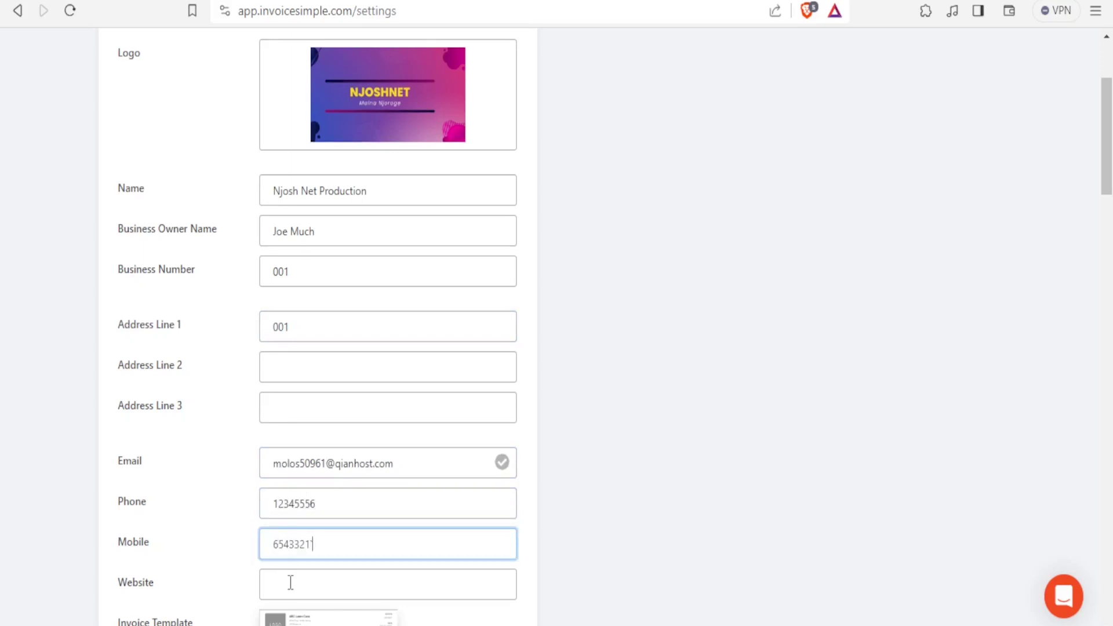
{"action": "left_click", "coordinate": [291, 583]}
{"action": "type", "text": "www.mnjjo.org"}
{"action": "scroll", "coordinate": [295, 570], "scroll_direction": "down", "scroll_amount": 3}
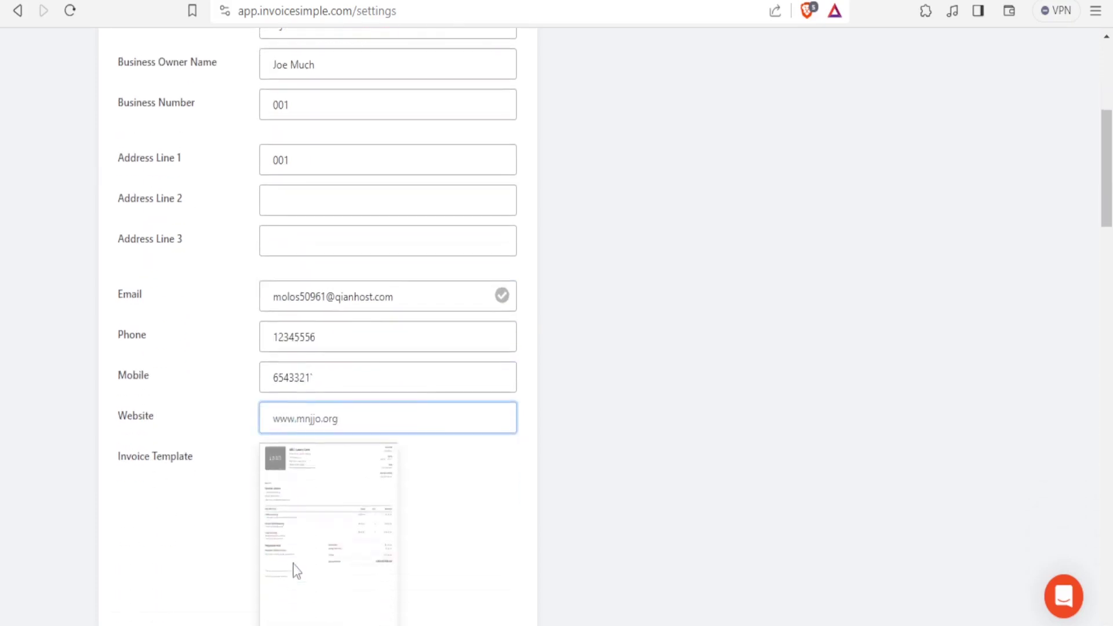
{"action": "scroll", "coordinate": [294, 569], "scroll_direction": "down", "scroll_amount": 3}
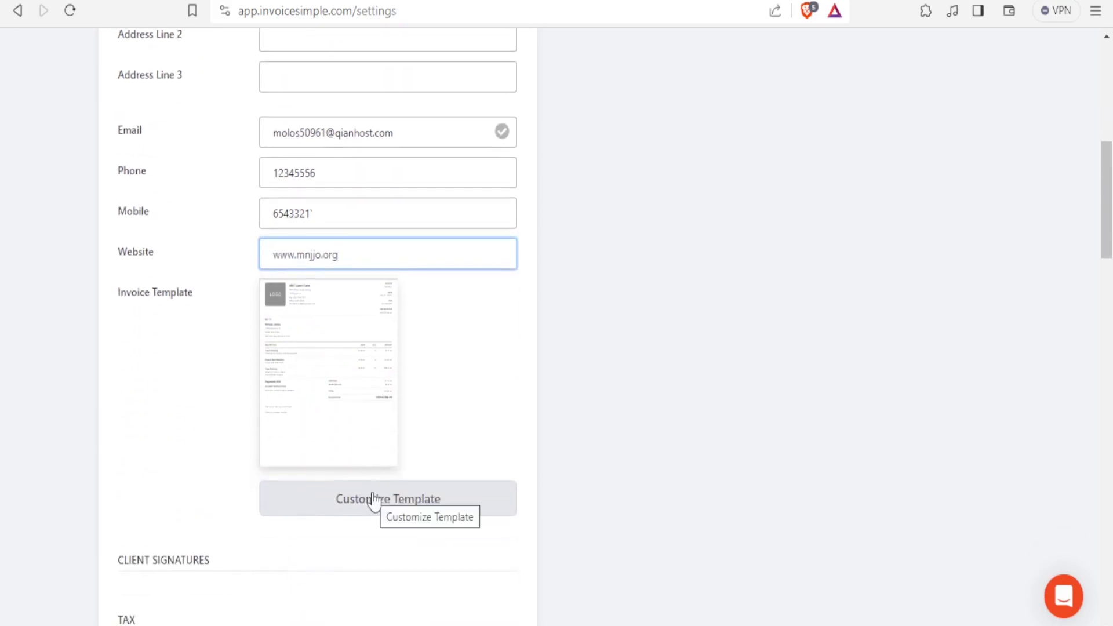
Set the tax type to On Total with a 5% rate.
{"action": "scroll", "coordinate": [373, 499], "scroll_direction": "down", "scroll_amount": 9}
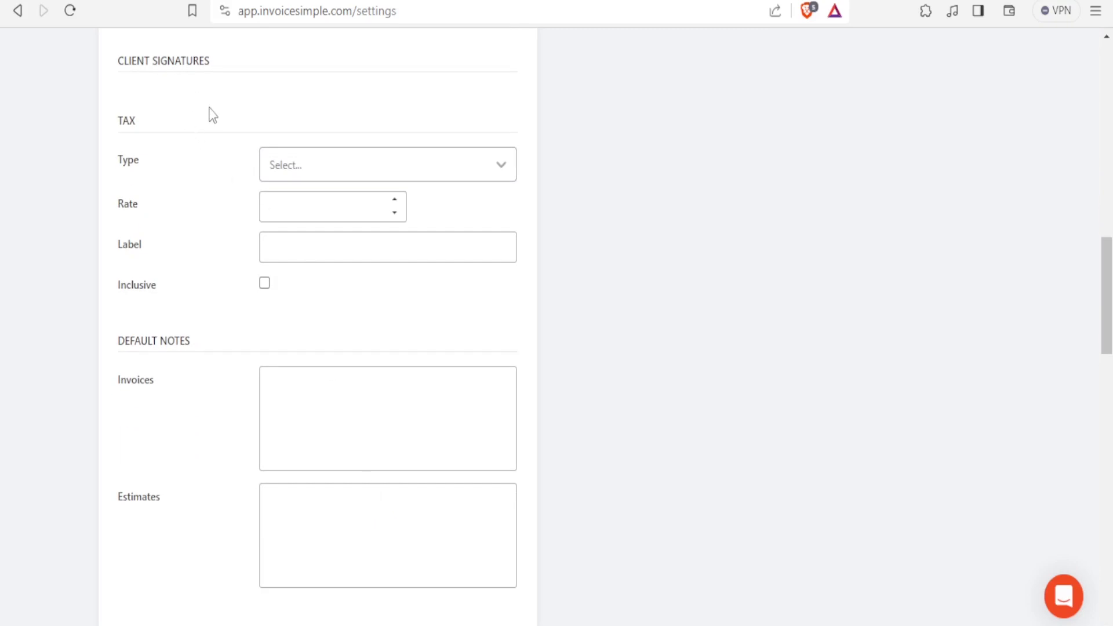
{"action": "left_click", "coordinate": [296, 165]}
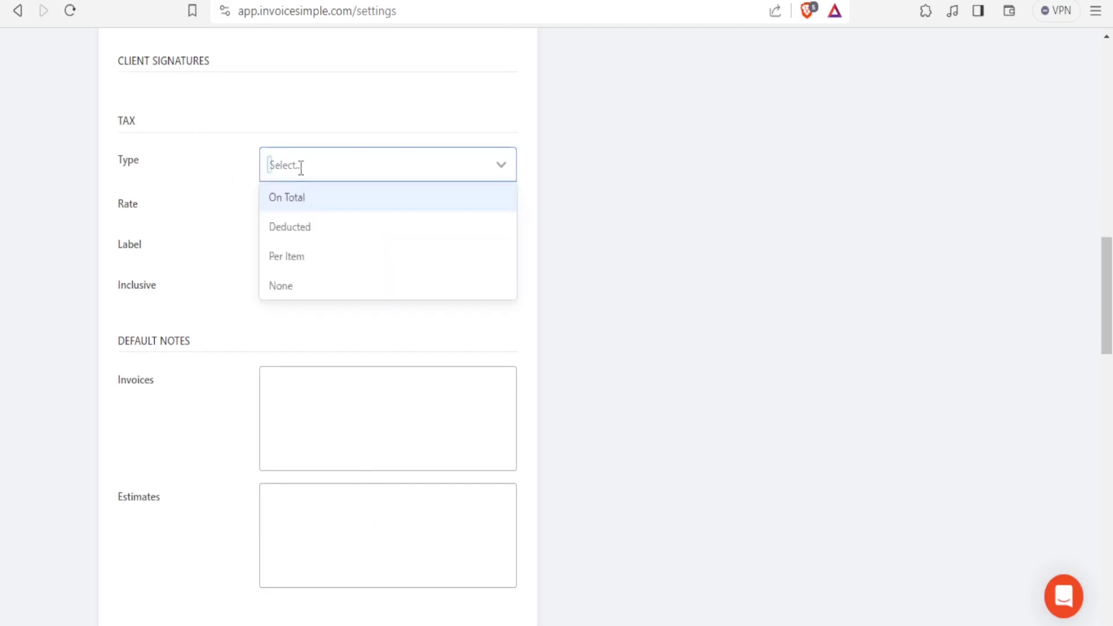
{"action": "left_click", "coordinate": [294, 206]}
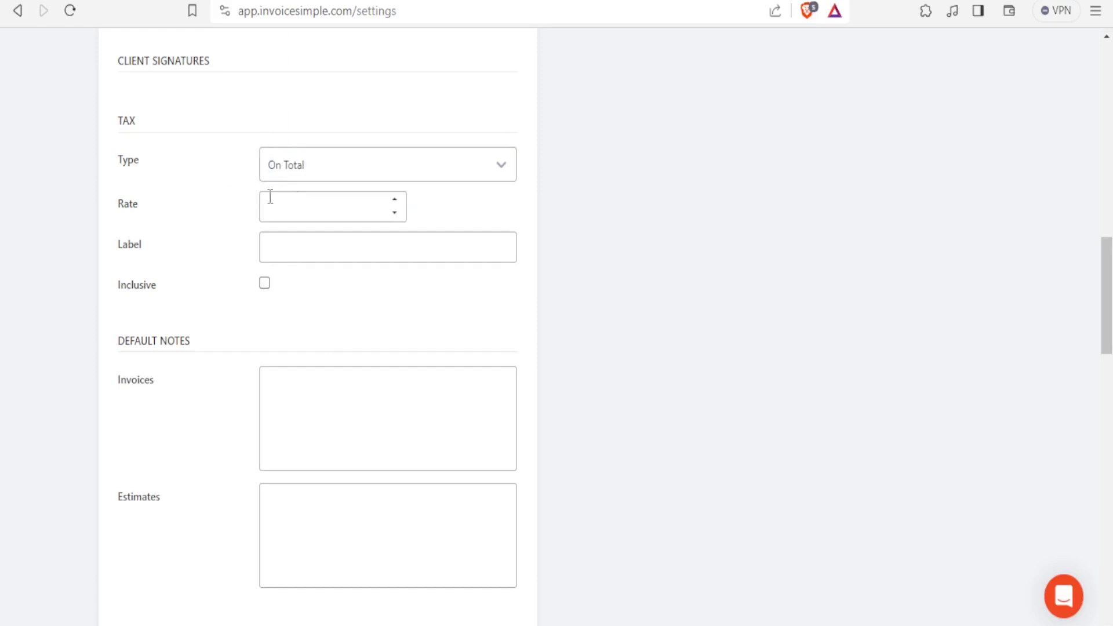
{"action": "left_click", "coordinate": [295, 210]}
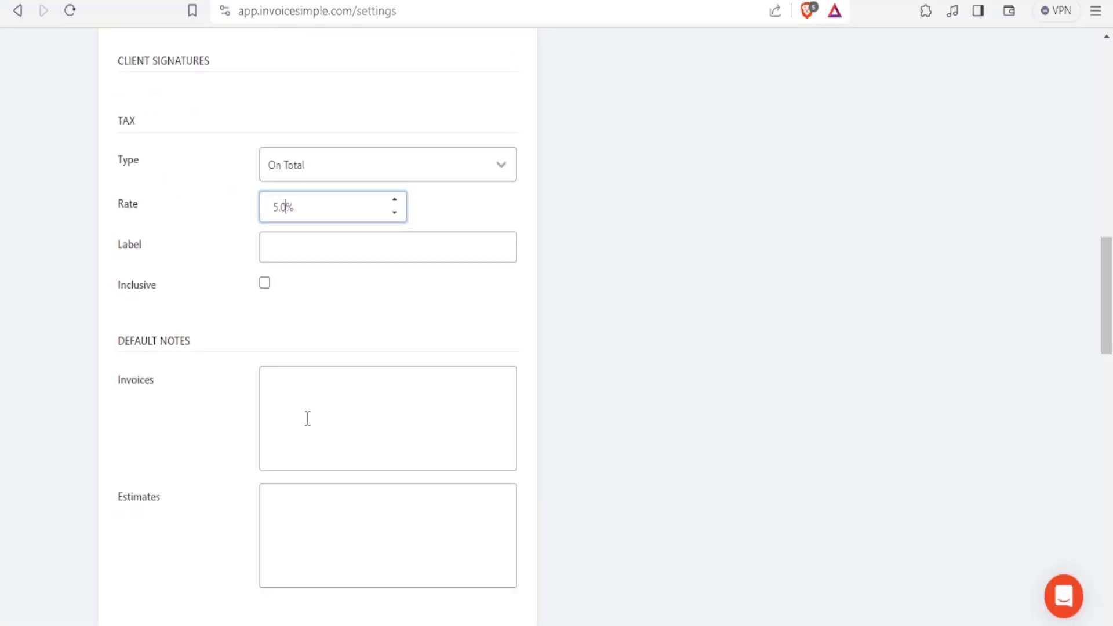
{"action": "left_click", "coordinate": [308, 419]}
Review the remaining settings and open the invoice template customization page.
{"action": "scroll", "coordinate": [308, 418], "scroll_direction": "down", "scroll_amount": 2}
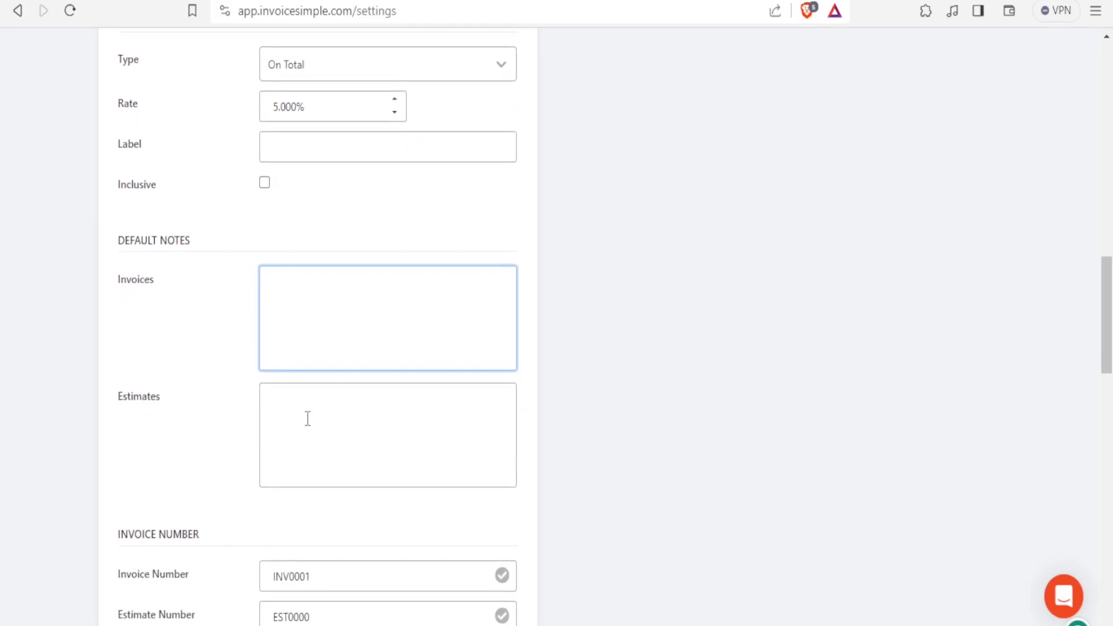
{"action": "scroll", "coordinate": [307, 418], "scroll_direction": "down", "scroll_amount": 5}
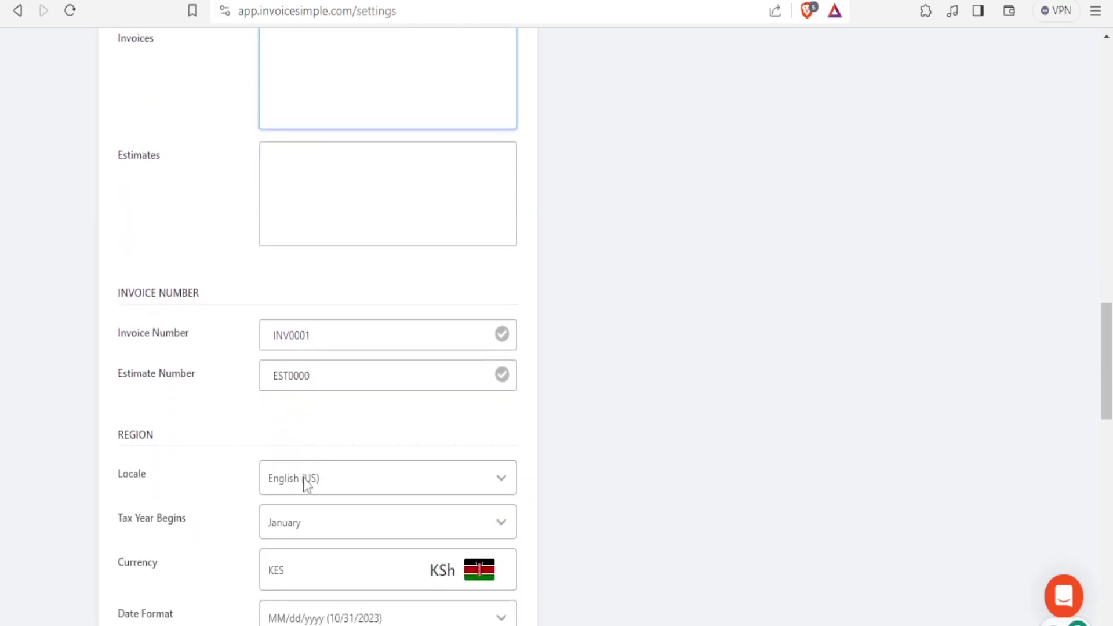
{"action": "scroll", "coordinate": [305, 485], "scroll_direction": "down", "scroll_amount": 2}
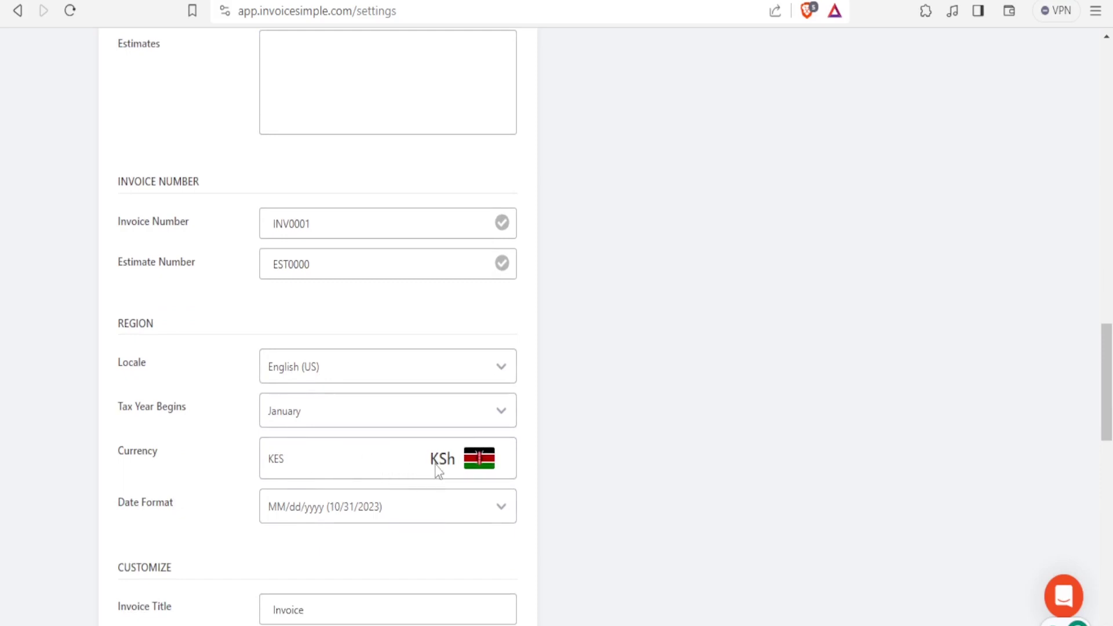
{"action": "scroll", "coordinate": [405, 501], "scroll_direction": "down", "scroll_amount": 8}
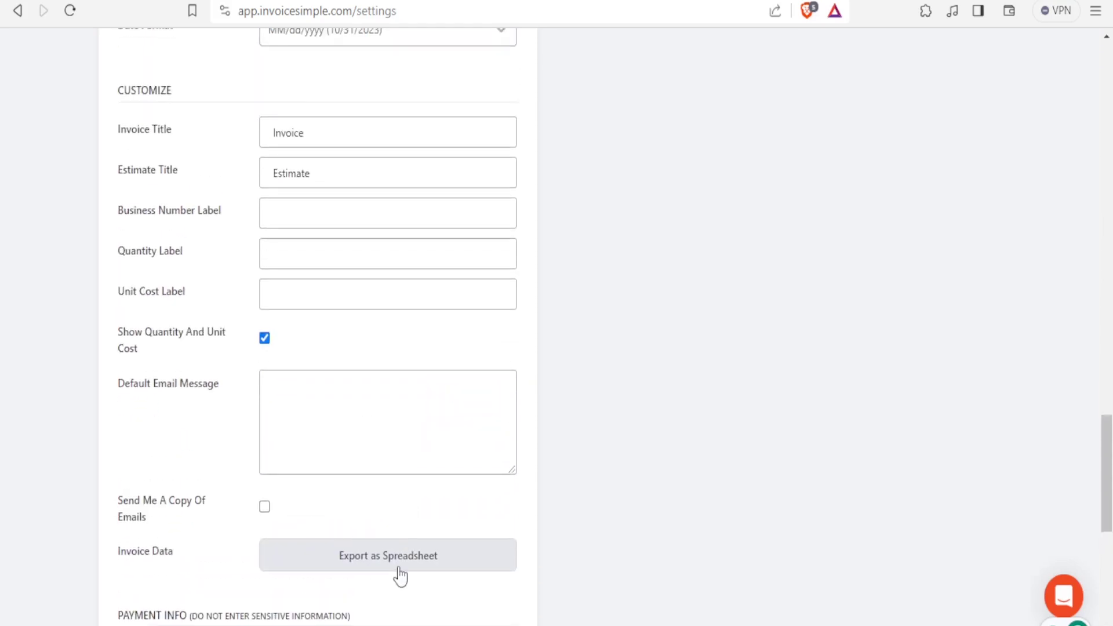
{"action": "scroll", "coordinate": [400, 577], "scroll_direction": "down", "scroll_amount": 3}
{"action": "scroll", "coordinate": [400, 576], "scroll_direction": "up", "scroll_amount": 7}
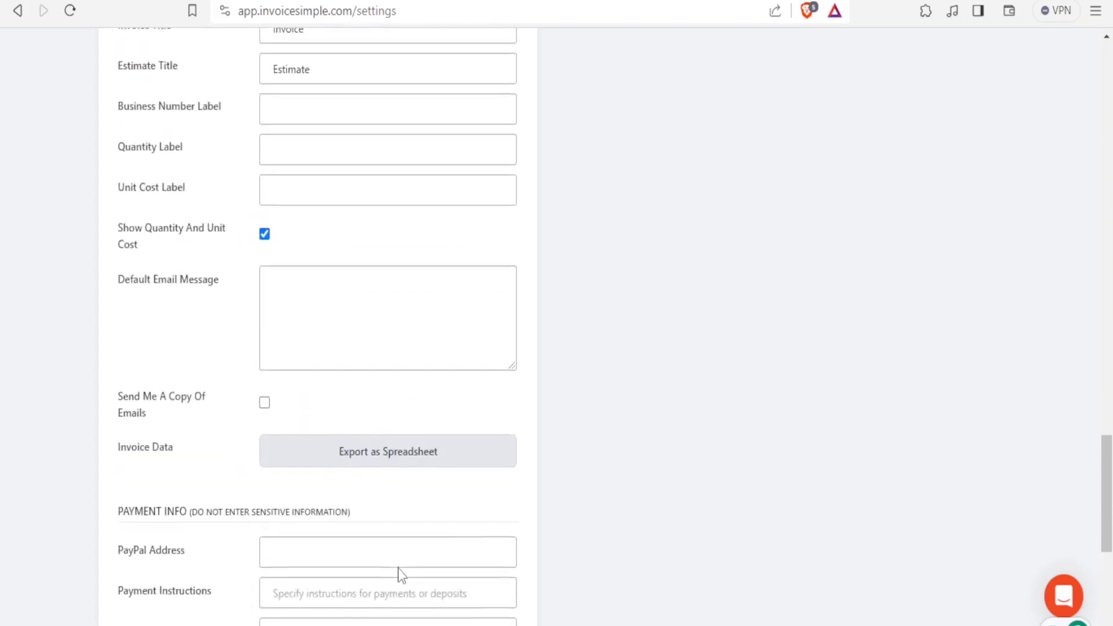
{"action": "scroll", "coordinate": [398, 574], "scroll_direction": "up", "scroll_amount": 18}
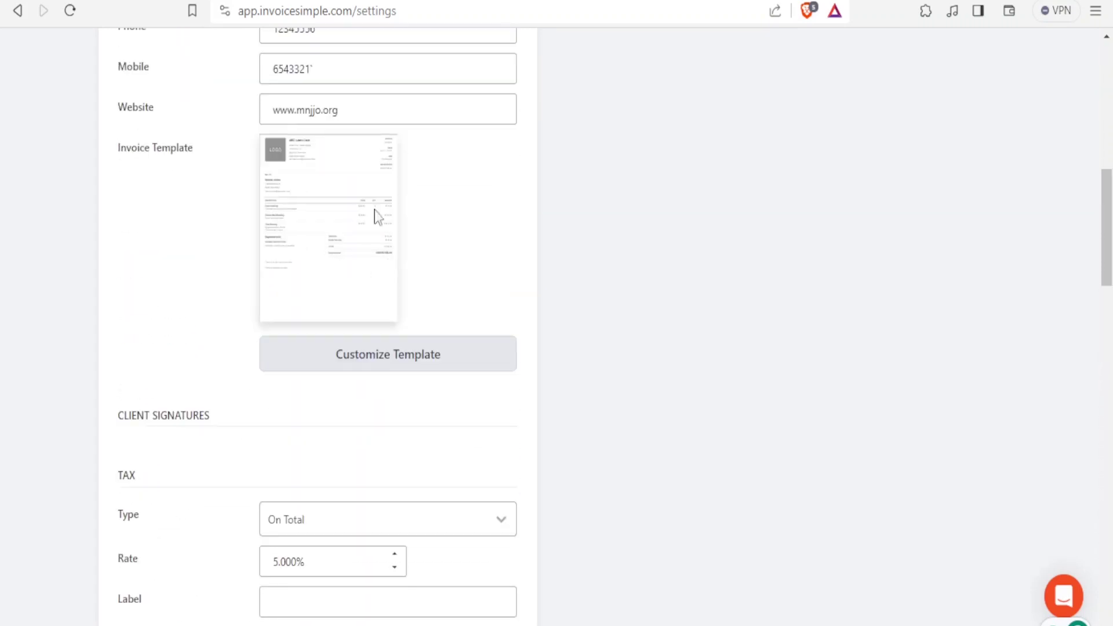
{"action": "left_click", "coordinate": [382, 366]}
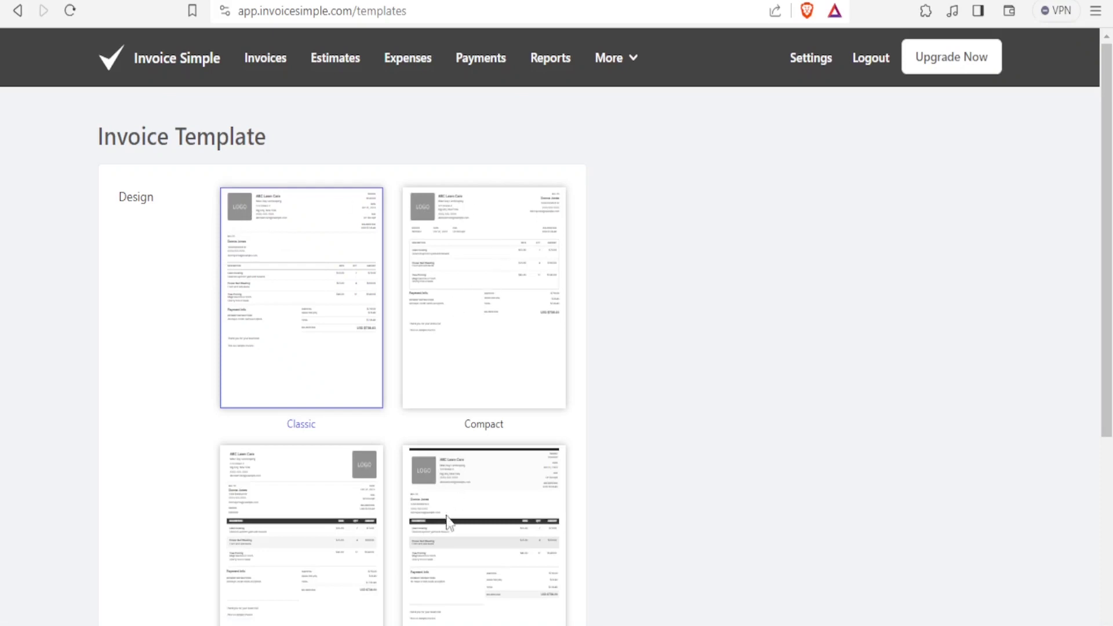
Style invoices with the blue #1565C0 colour and Sharp design, then return to Settings.
{"action": "scroll", "coordinate": [440, 461], "scroll_direction": "down", "scroll_amount": 5}
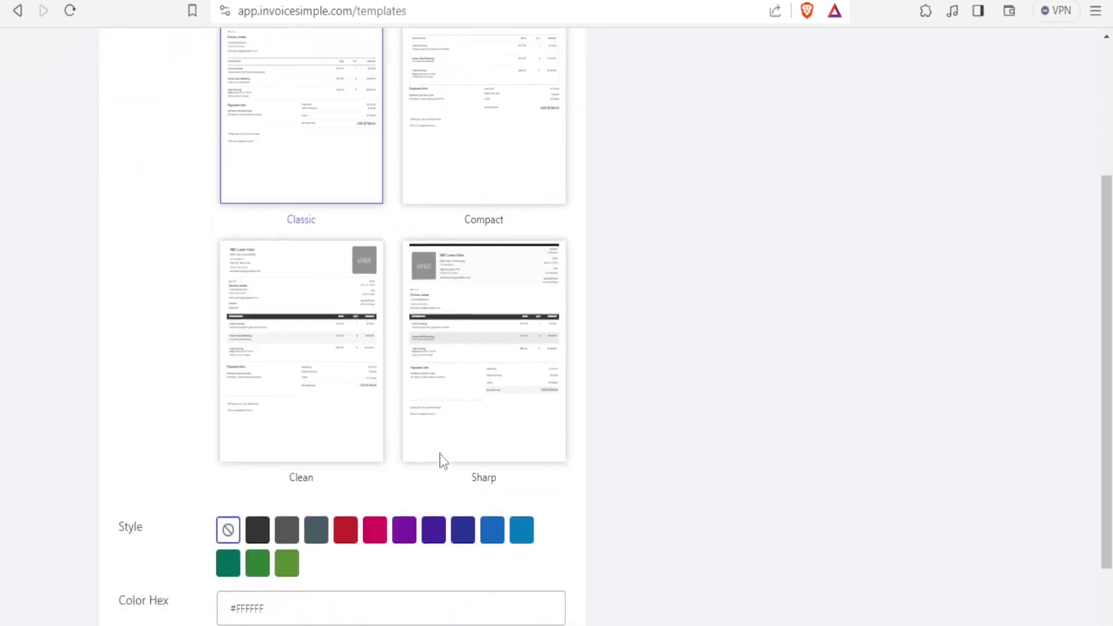
{"action": "scroll", "coordinate": [441, 459], "scroll_direction": "up", "scroll_amount": 1}
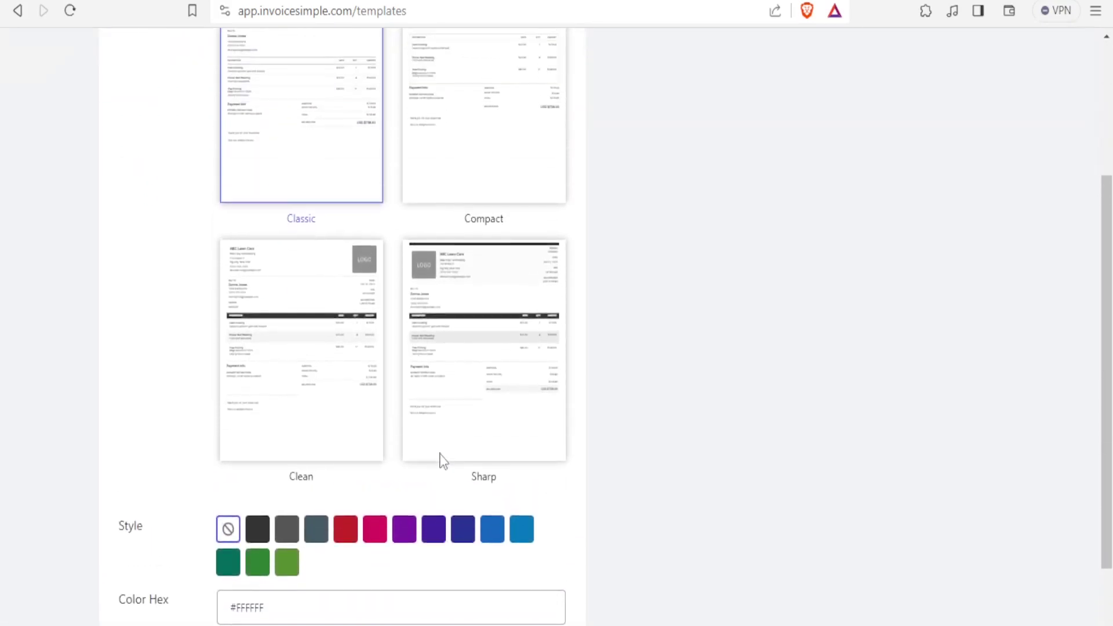
{"action": "left_click", "coordinate": [347, 542]}
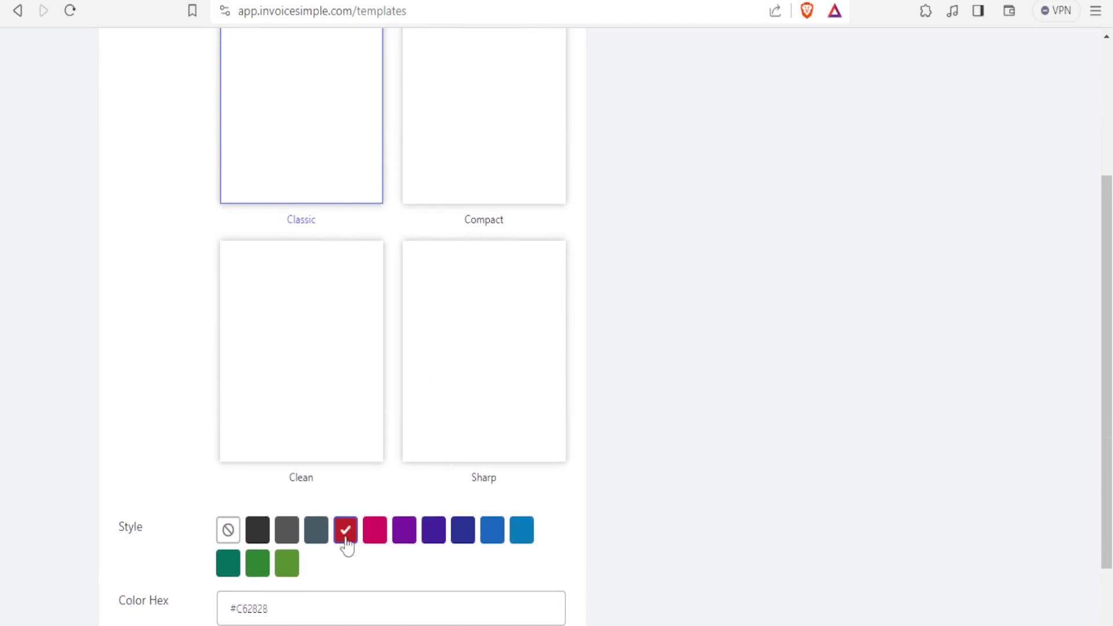
{"action": "left_click", "coordinate": [464, 542]}
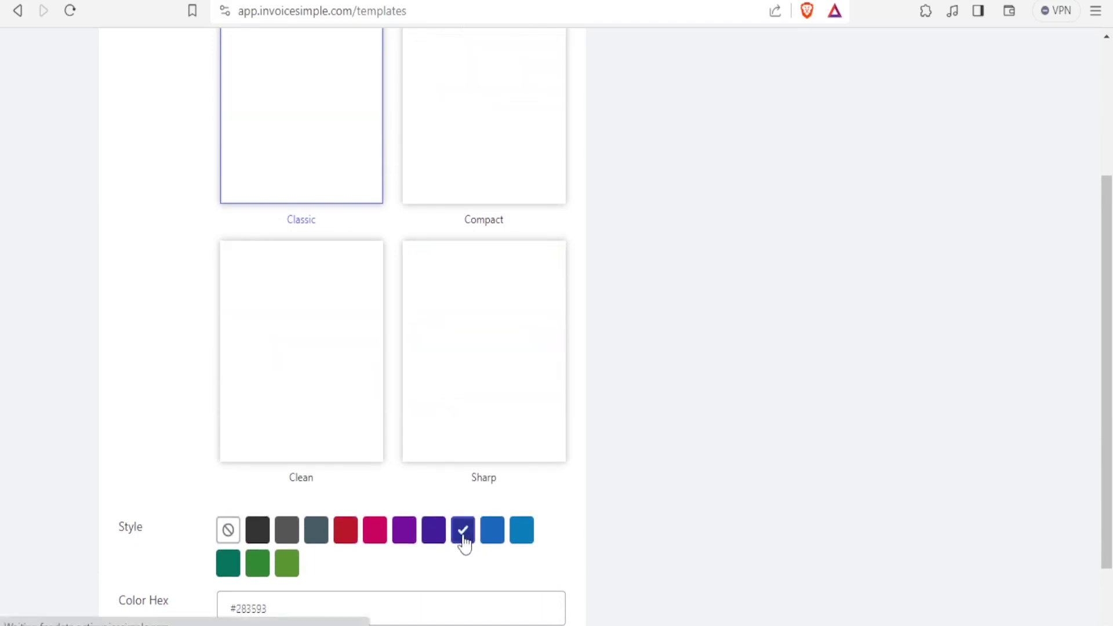
{"action": "left_click", "coordinate": [497, 535]}
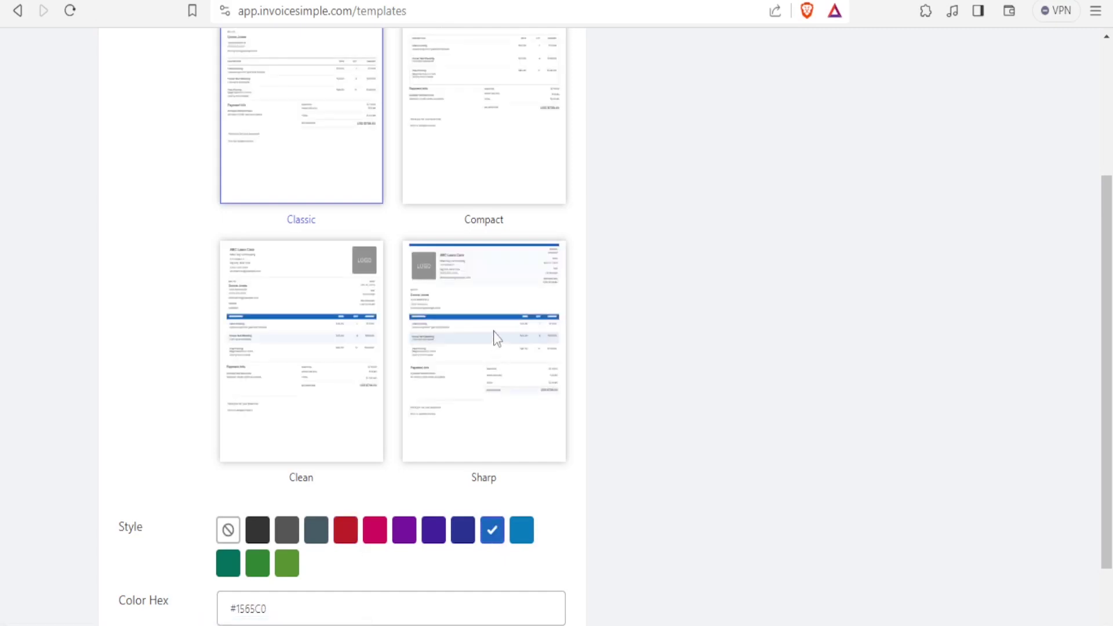
{"action": "scroll", "coordinate": [482, 344], "scroll_direction": "up", "scroll_amount": 2}
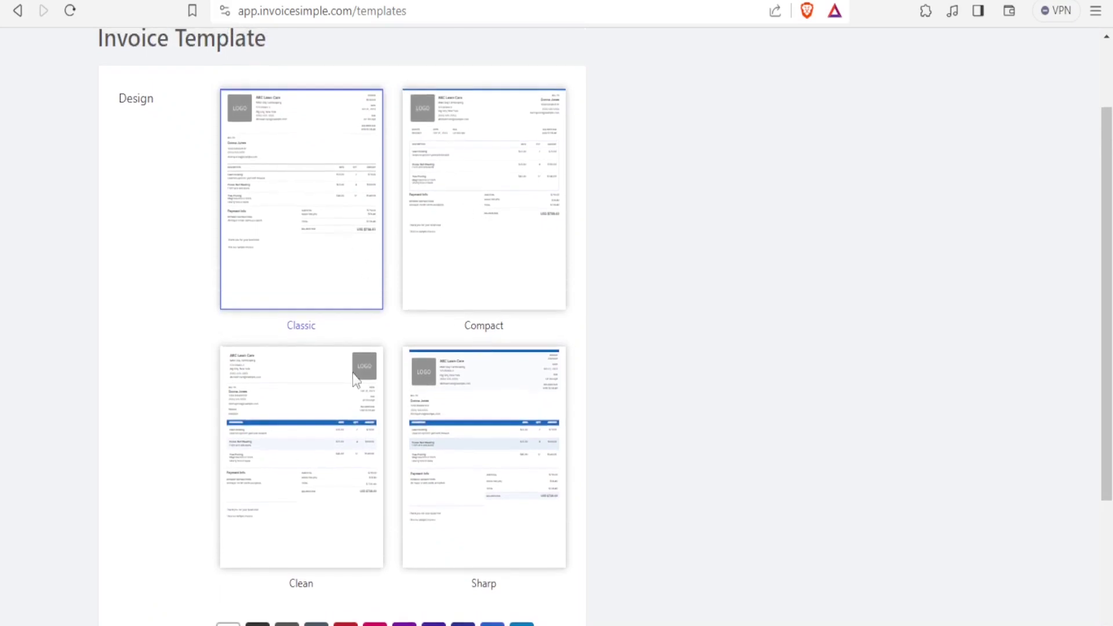
{"action": "left_click", "coordinate": [478, 484]}
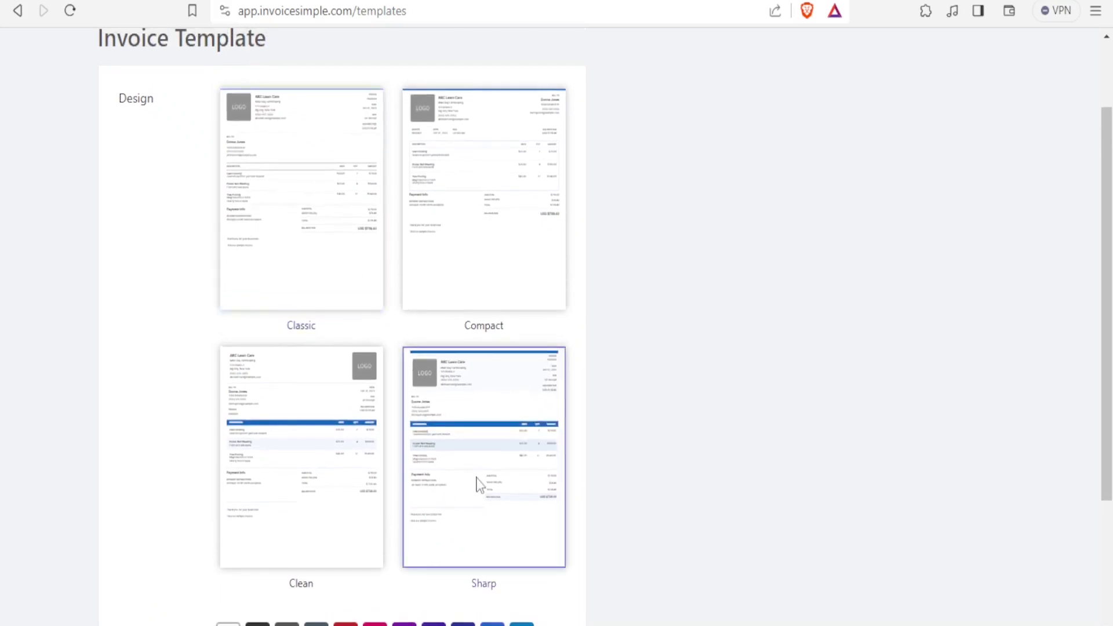
{"action": "scroll", "coordinate": [479, 485], "scroll_direction": "down", "scroll_amount": 3}
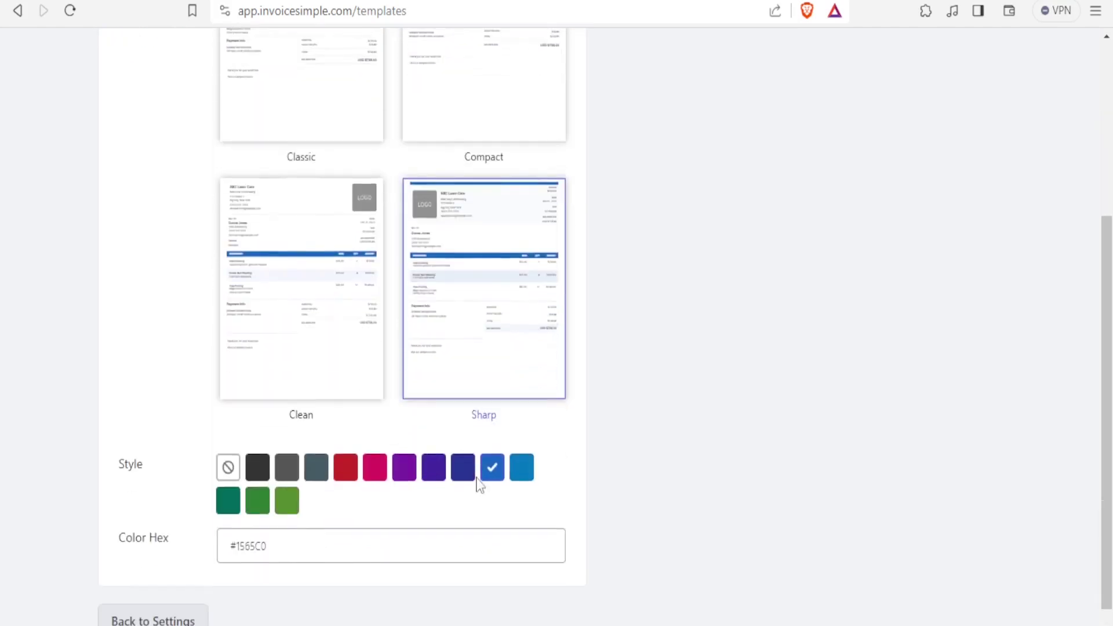
{"action": "left_click", "coordinate": [153, 602]}
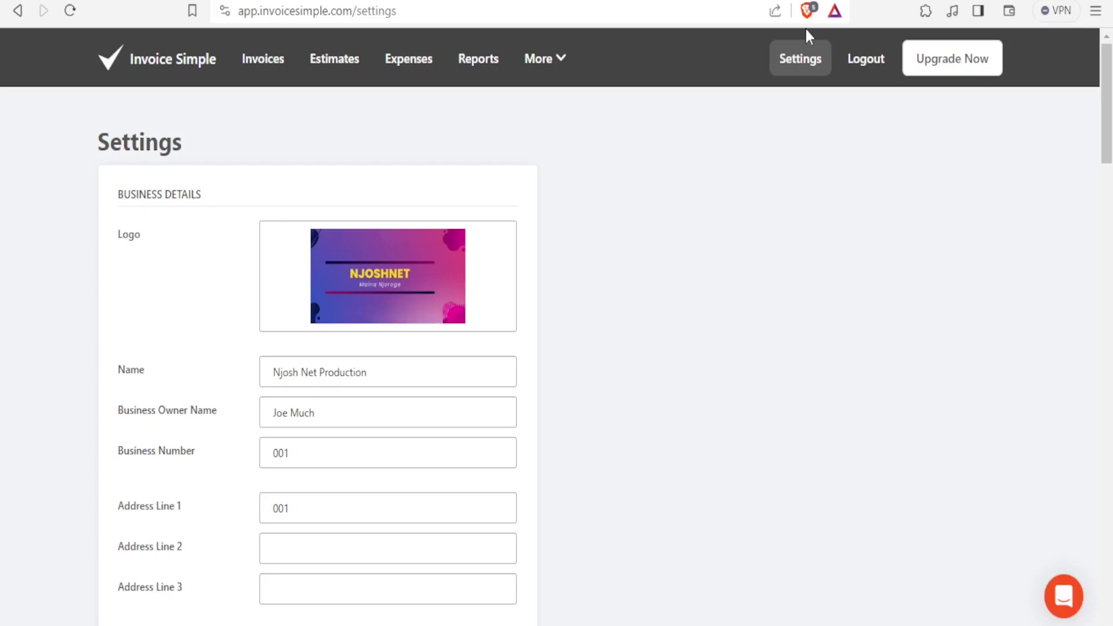
Check the blue Sharp template preview in Settings, then go back to the invoice list.
{"action": "scroll", "coordinate": [473, 350], "scroll_direction": "down", "scroll_amount": 1}
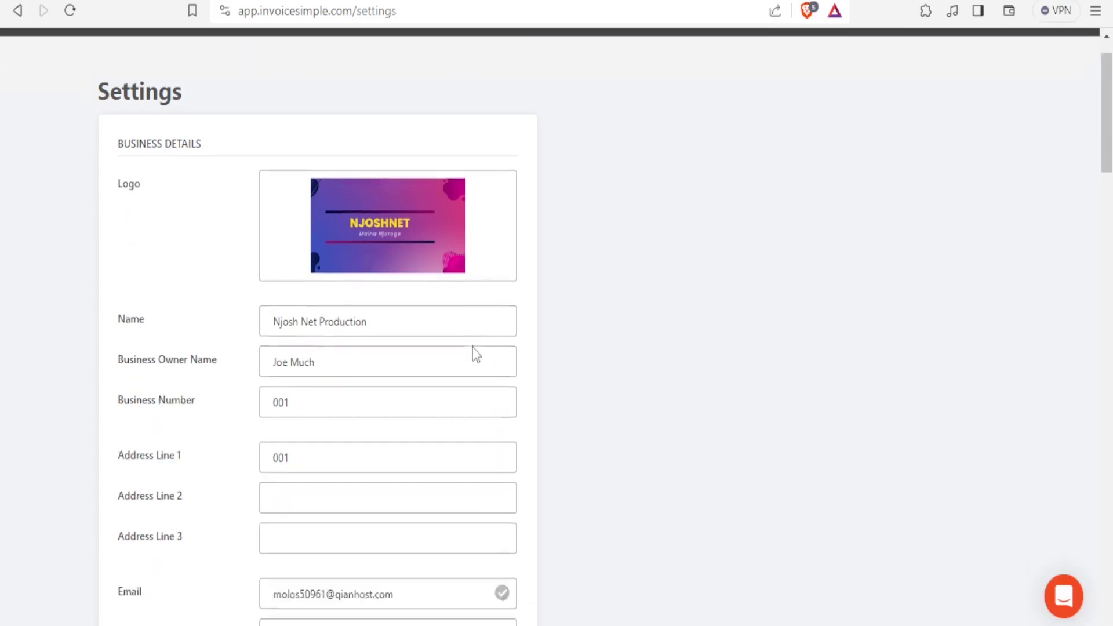
{"action": "scroll", "coordinate": [473, 350], "scroll_direction": "down", "scroll_amount": 10}
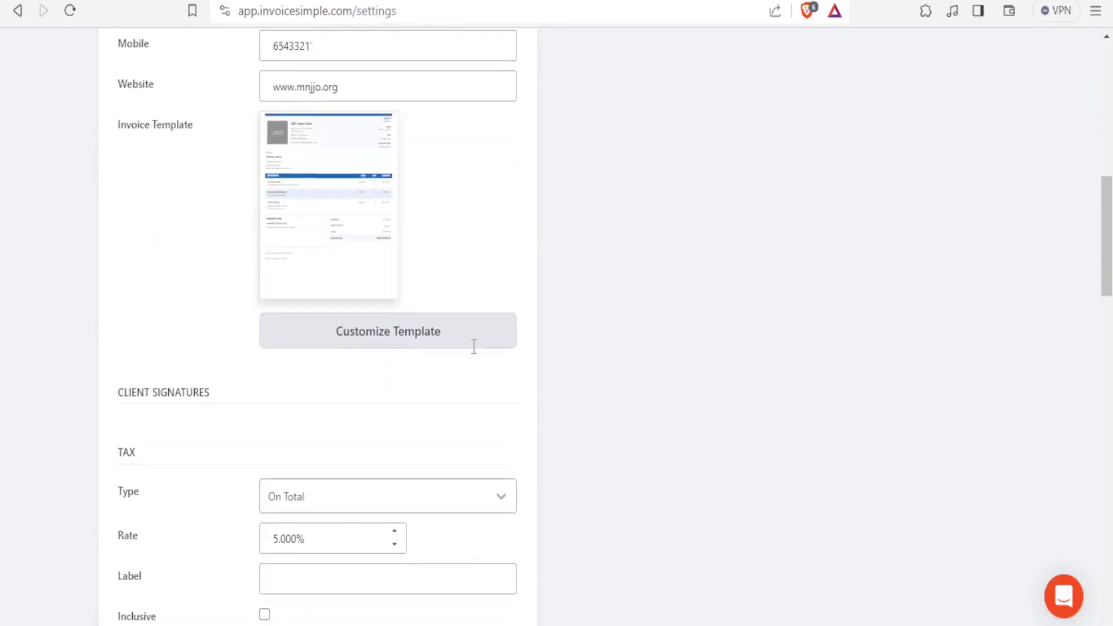
{"action": "scroll", "coordinate": [474, 346], "scroll_direction": "down", "scroll_amount": 20}
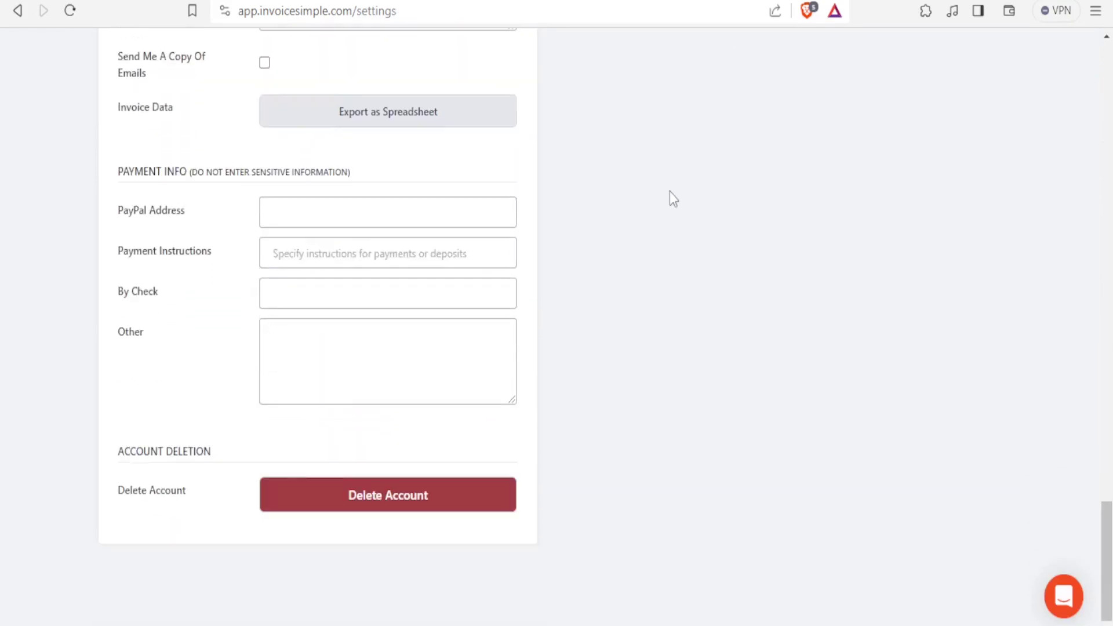
{"action": "scroll", "coordinate": [670, 191], "scroll_direction": "up", "scroll_amount": 8}
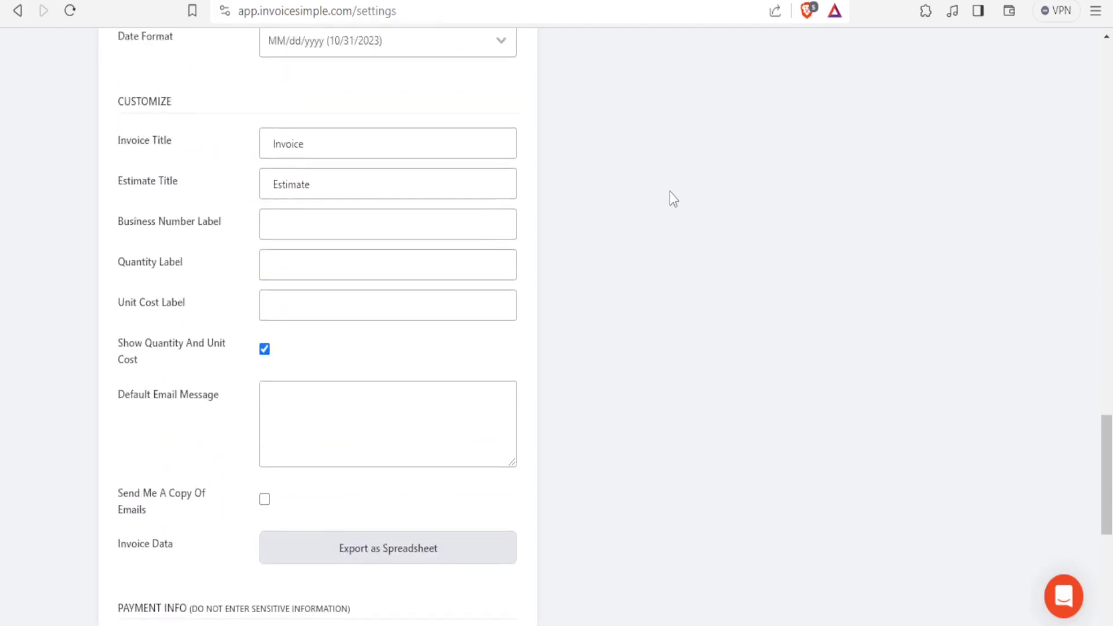
{"action": "scroll", "coordinate": [670, 191], "scroll_direction": "up", "scroll_amount": 20}
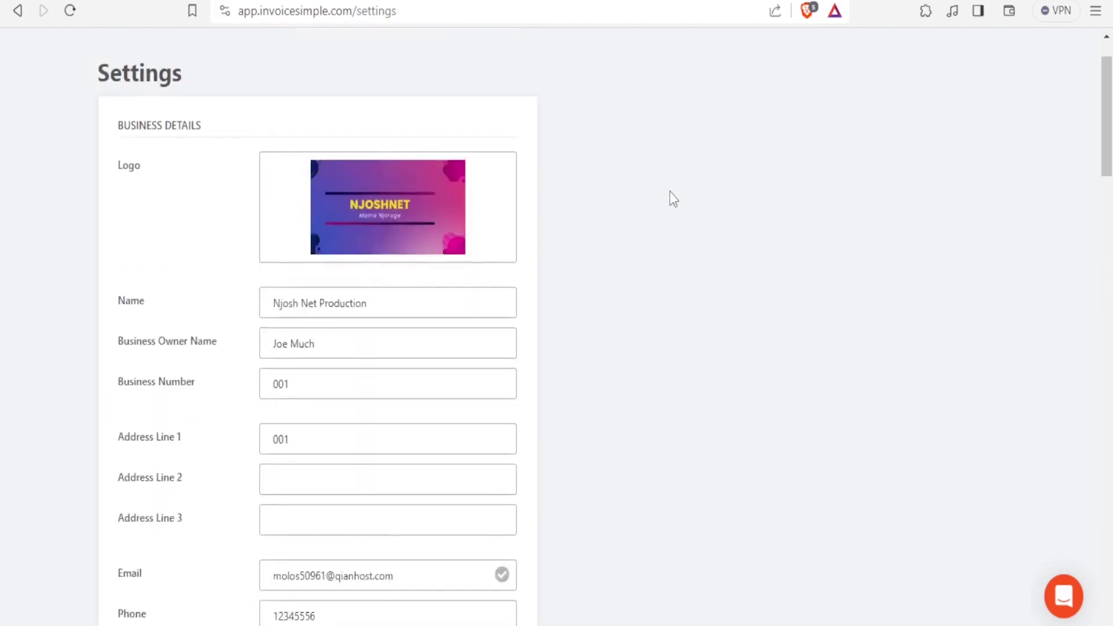
{"action": "scroll", "coordinate": [669, 192], "scroll_direction": "up", "scroll_amount": 2}
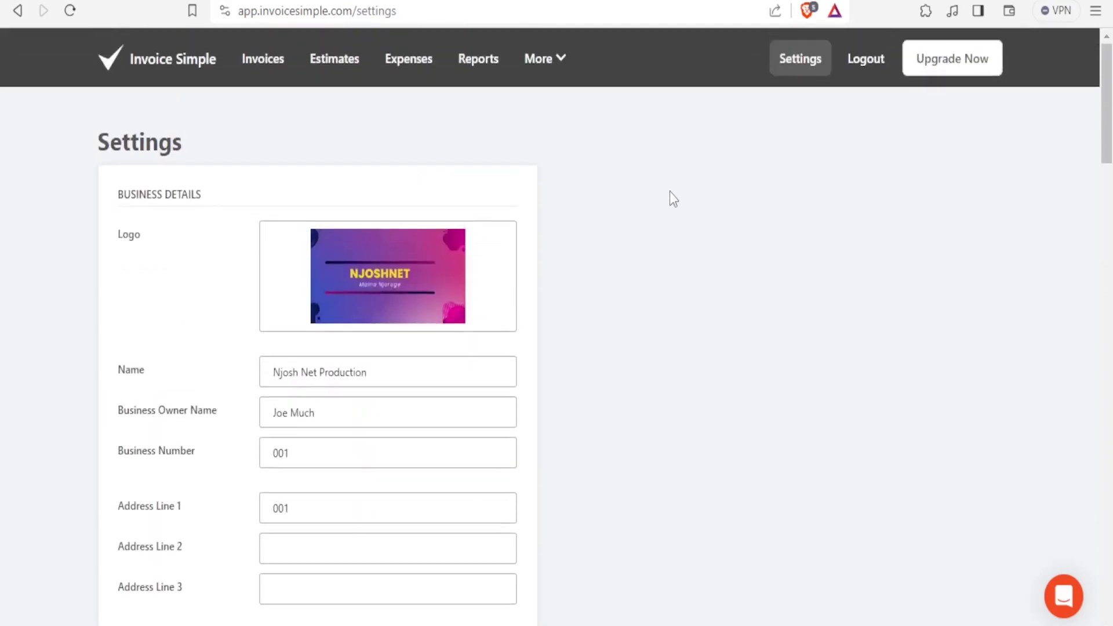
{"action": "left_click", "coordinate": [277, 70]}
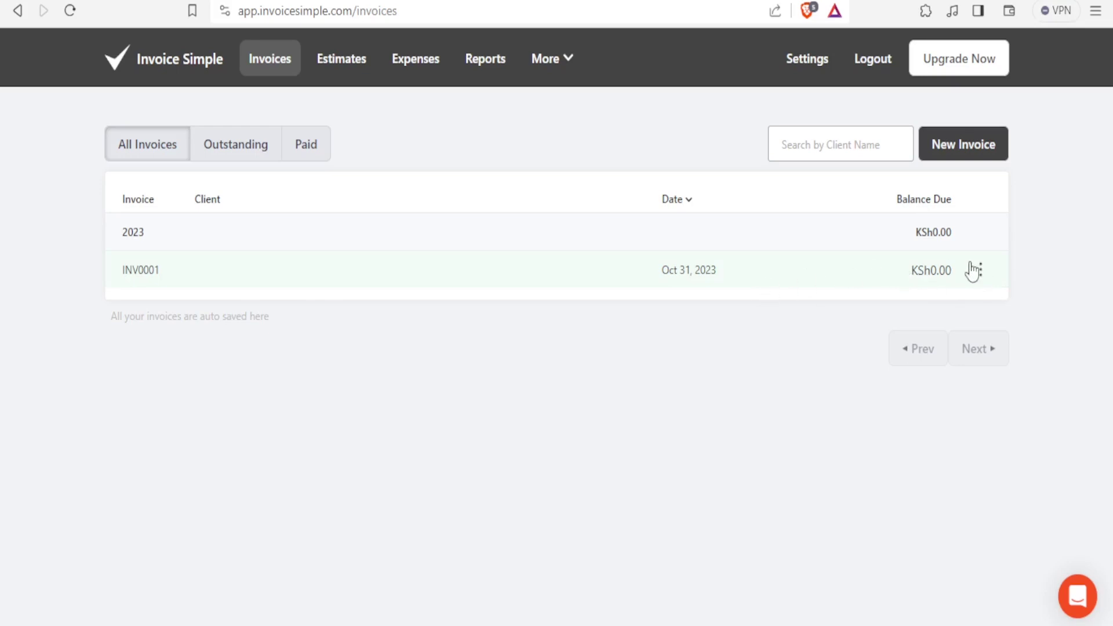
Open the shareable web view of invoice INV0001 using its Get Link action.
{"action": "left_click", "coordinate": [981, 270]}
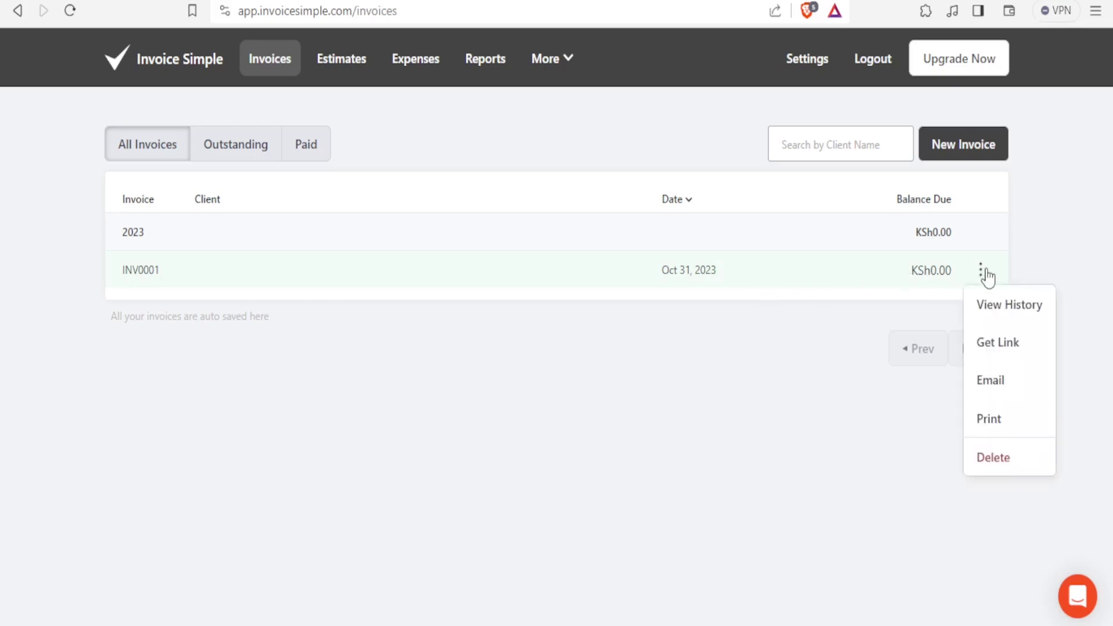
{"action": "left_click", "coordinate": [992, 348]}
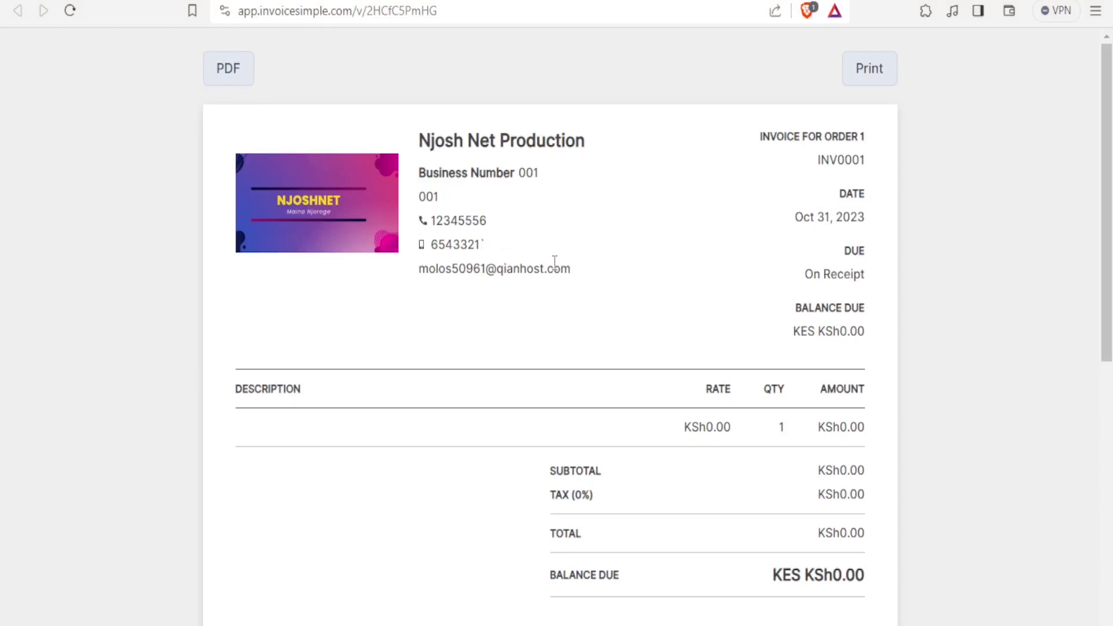
Review INV0001's web view, copy its link from the address bar, and return to Invoices.
{"action": "scroll", "coordinate": [555, 263], "scroll_direction": "down", "scroll_amount": 4}
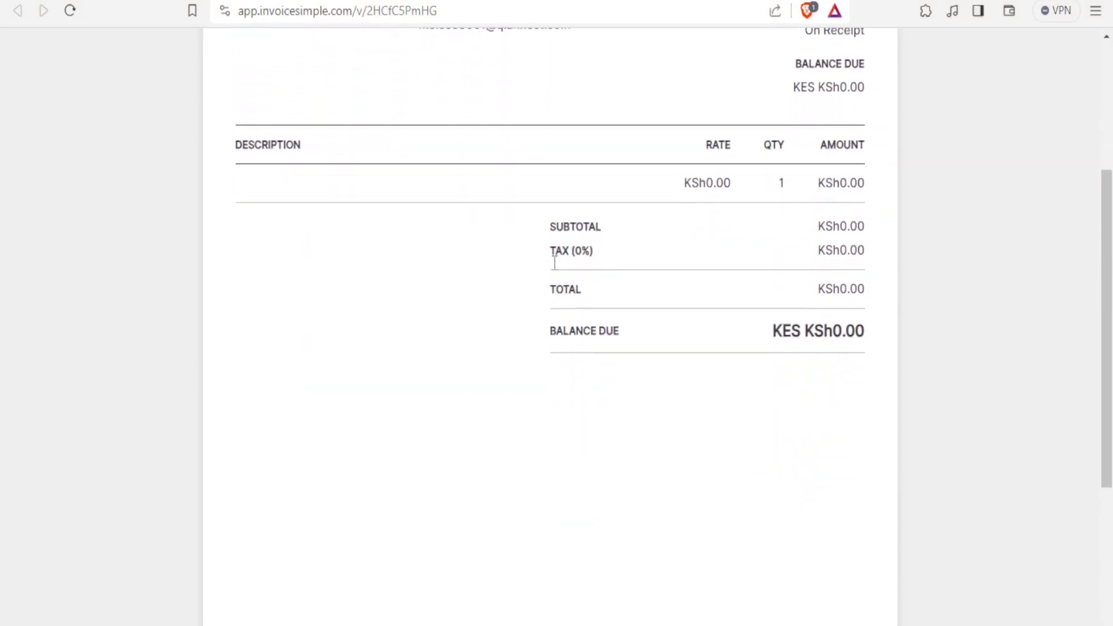
{"action": "scroll", "coordinate": [555, 262], "scroll_direction": "up", "scroll_amount": 4}
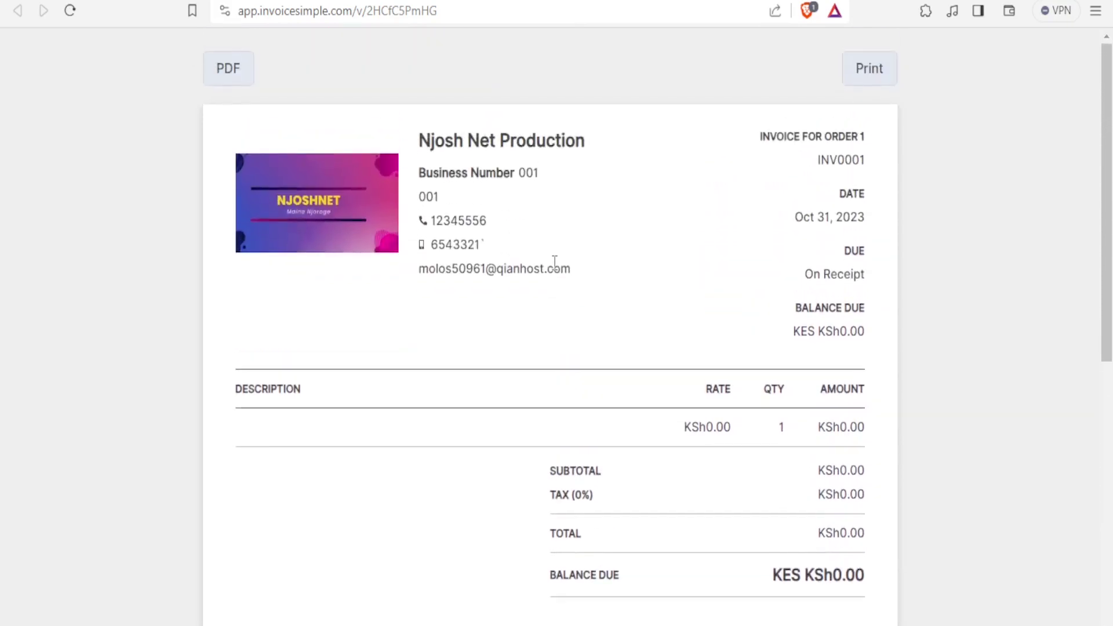
{"action": "scroll", "coordinate": [555, 263], "scroll_direction": "down", "scroll_amount": 1}
{"action": "left_click", "coordinate": [490, 10]}
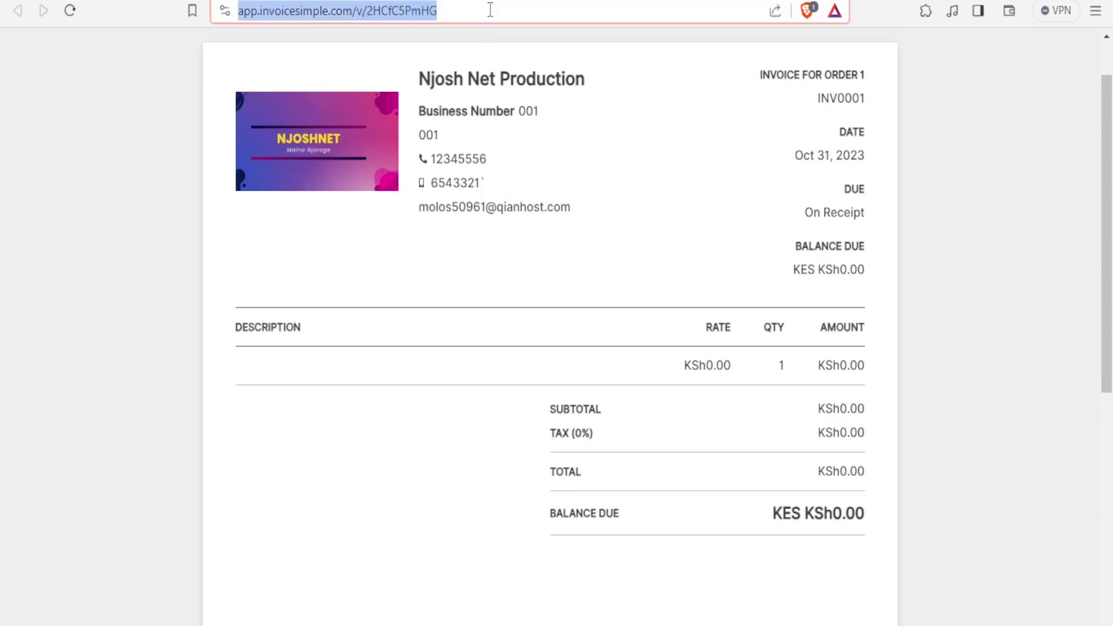
{"action": "double_click", "coordinate": [489, 9]}
{"action": "left_click_drag", "start_coordinate": [489, 10], "coordinate": [236, 22]}
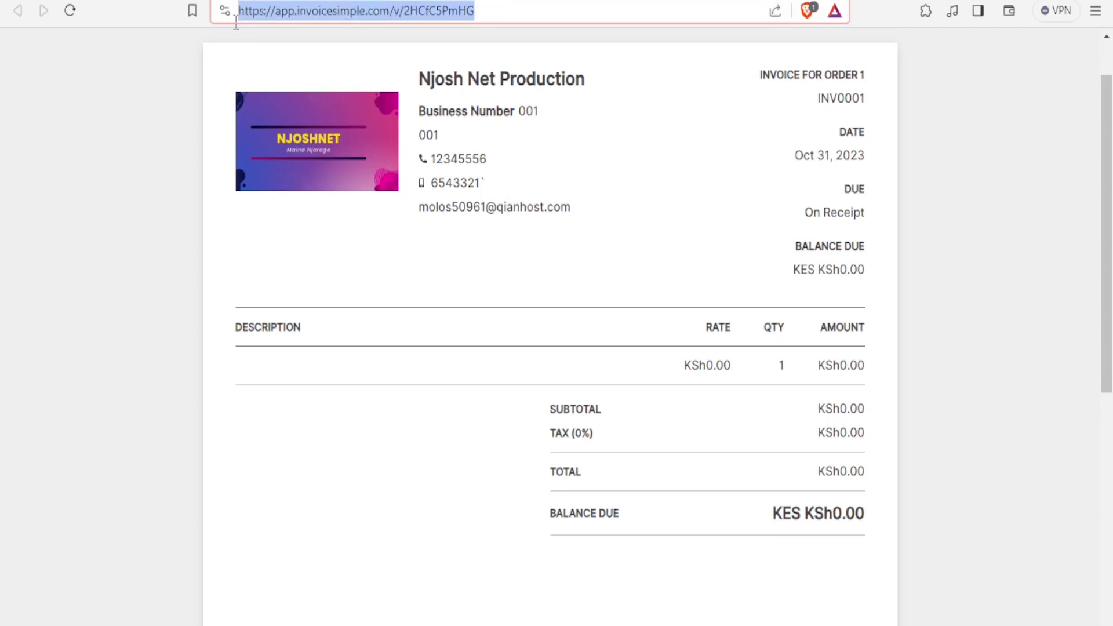
{"action": "left_click", "coordinate": [765, 124]}
{"action": "scroll", "coordinate": [766, 124], "scroll_direction": "up", "scroll_amount": 1}
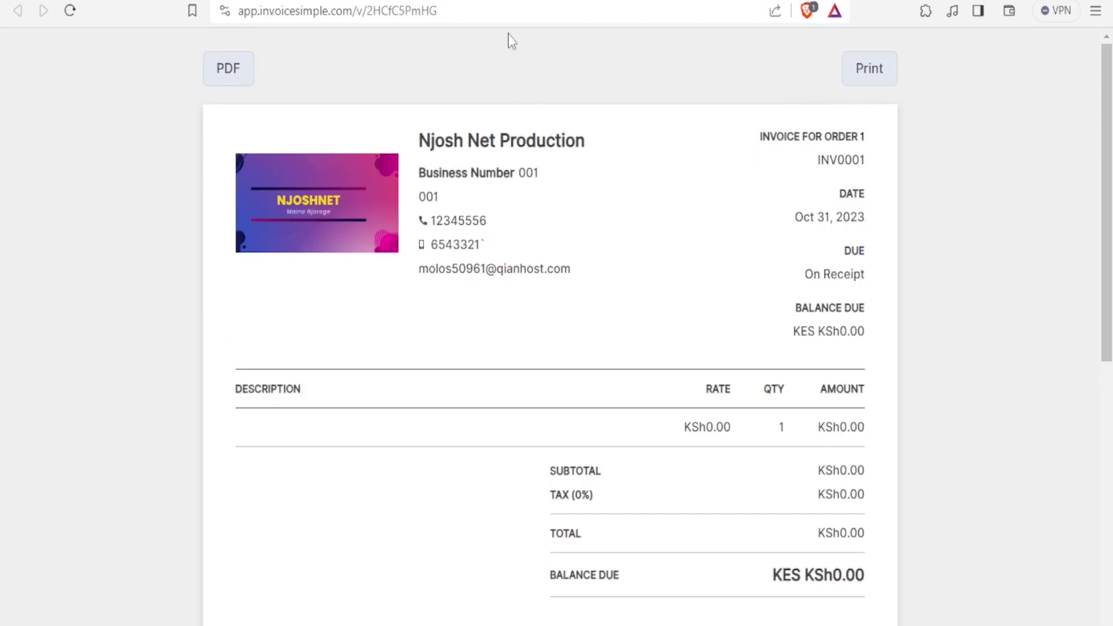
{"action": "left_click", "coordinate": [651, 2]}
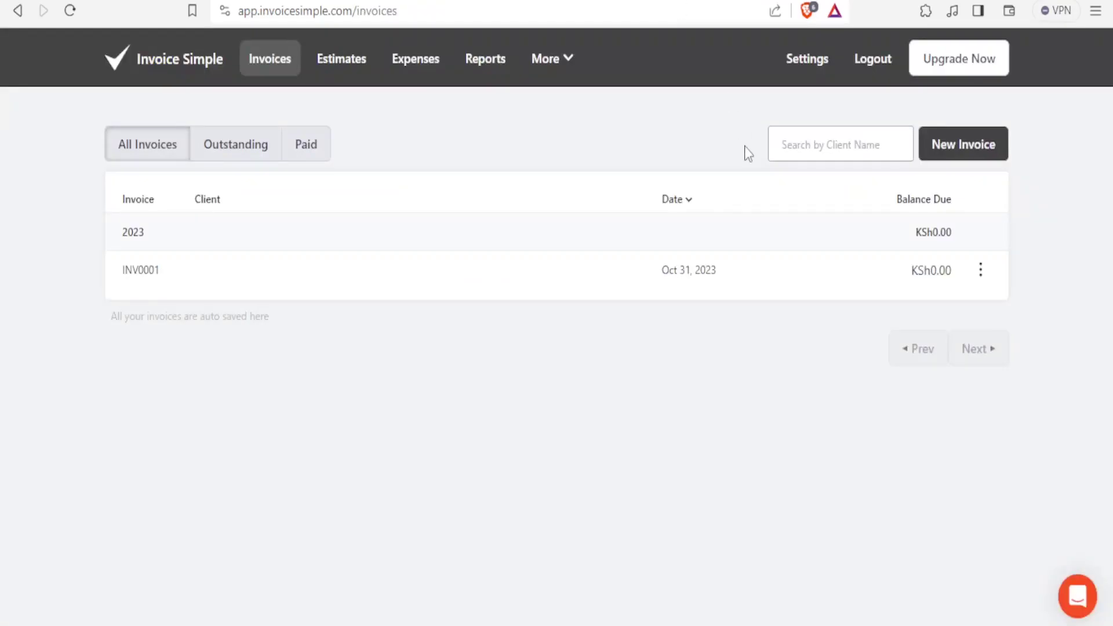
Click into the client-name search box, then switch to the Estimates page.
{"action": "left_click", "coordinate": [821, 146]}
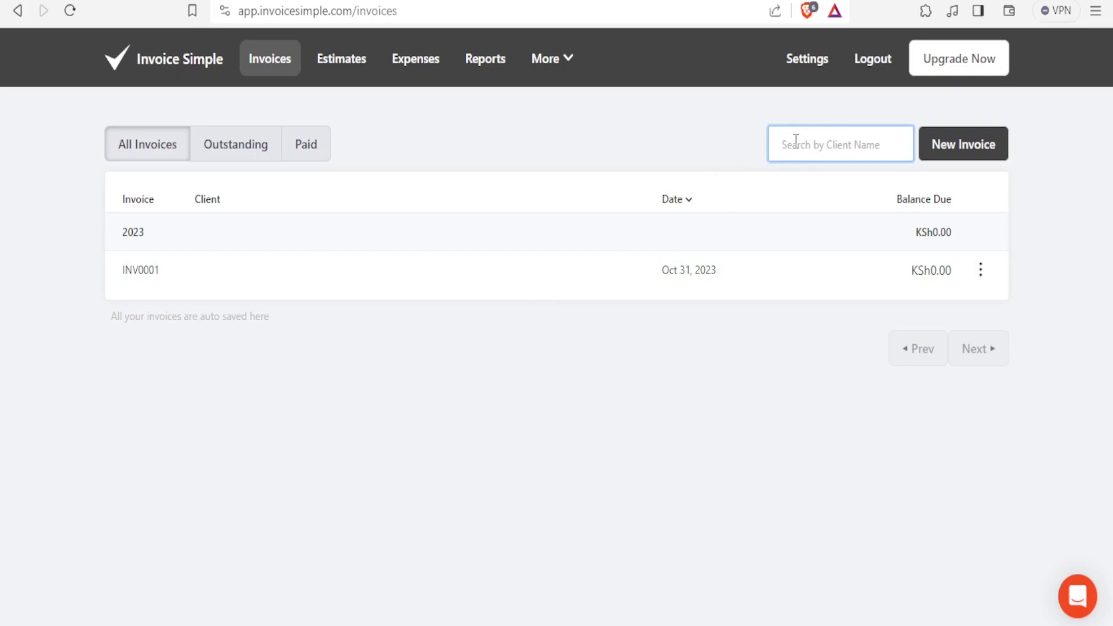
{"action": "left_click", "coordinate": [342, 69]}
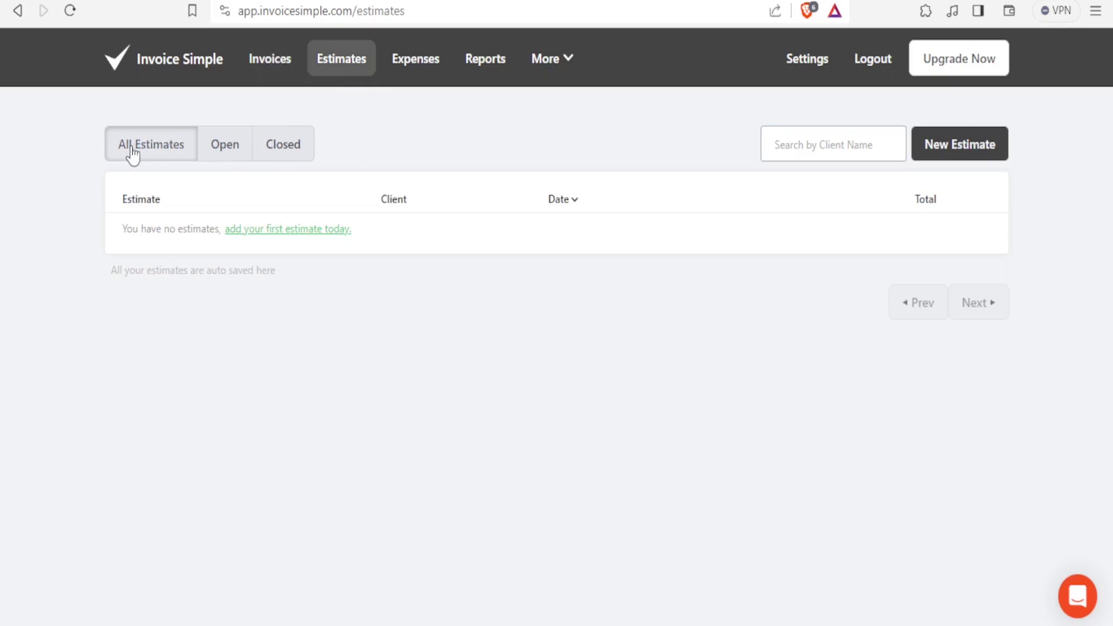
Switch the Estimates list between Open and Closed, confirm it is empty, and start a new estimate.
{"action": "left_click", "coordinate": [239, 154]}
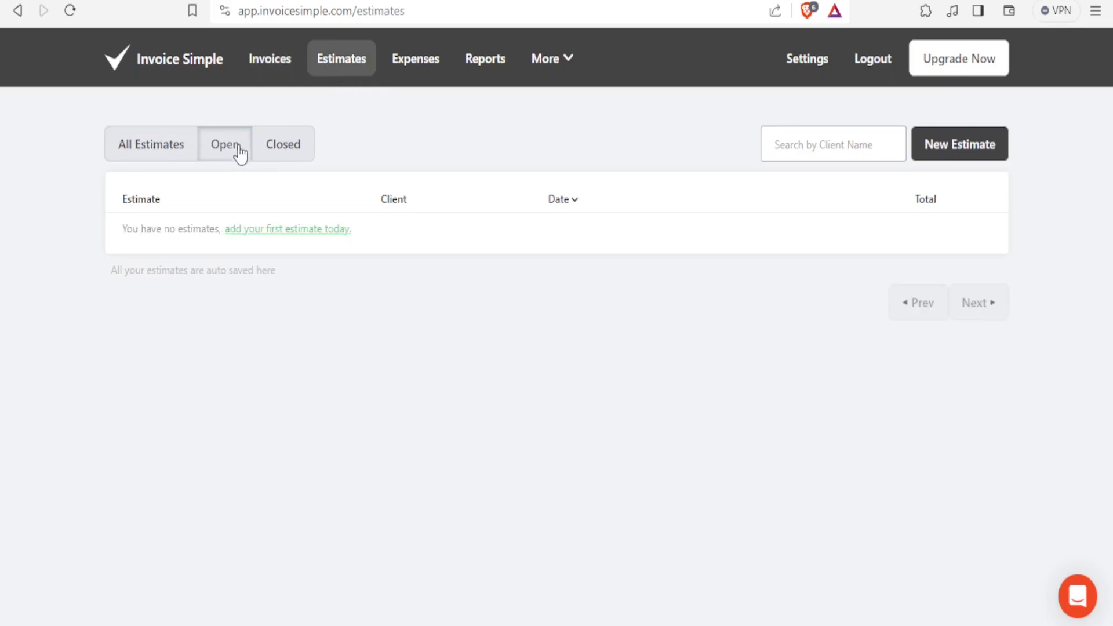
{"action": "left_click", "coordinate": [292, 148]}
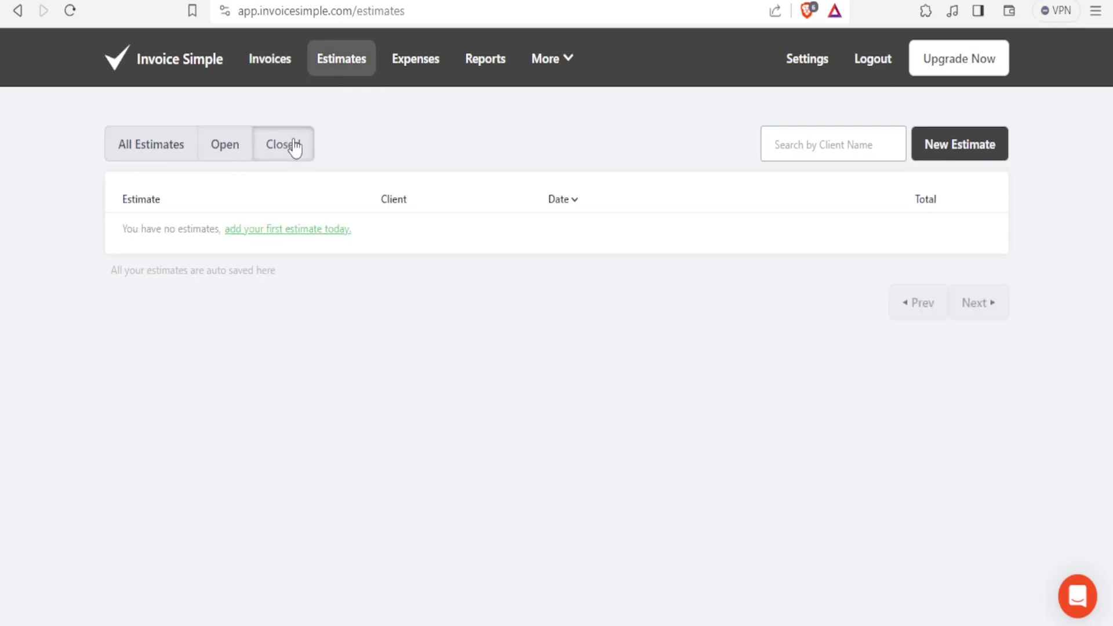
{"action": "left_click", "coordinate": [226, 157]}
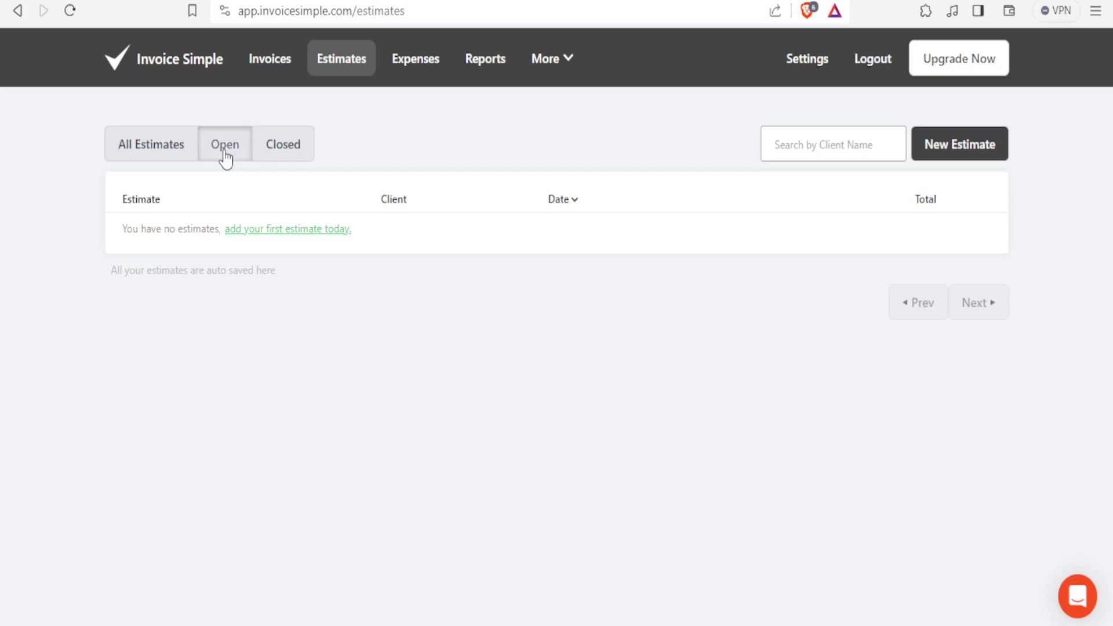
{"action": "left_click", "coordinate": [275, 231]}
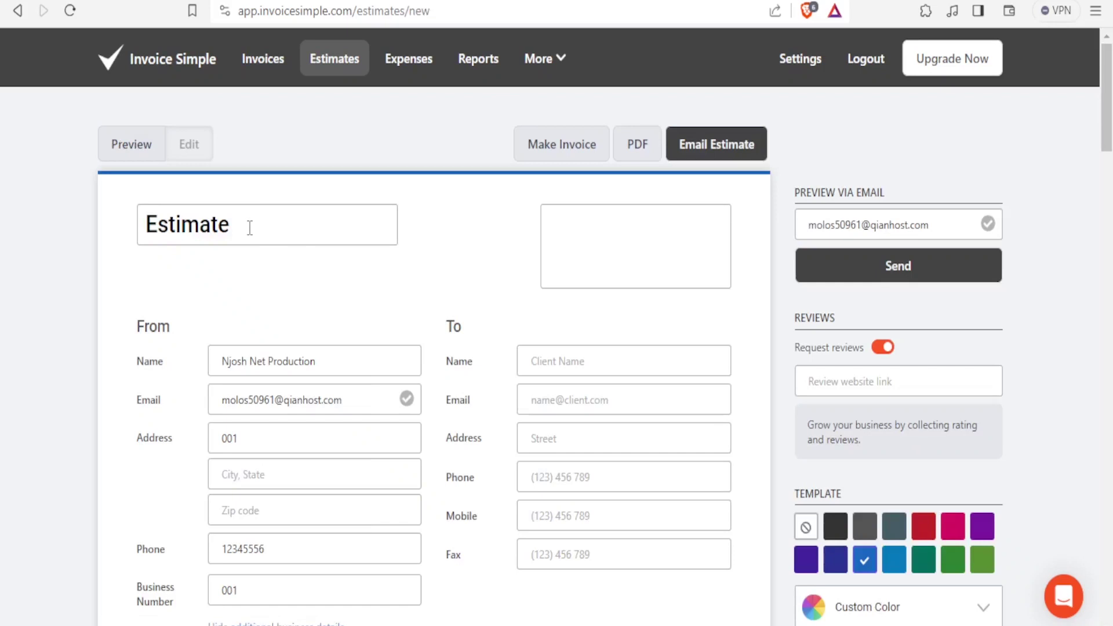
Retitle the new estimate to 'Estimate B 2'.
{"action": "left_click", "coordinate": [250, 228]}
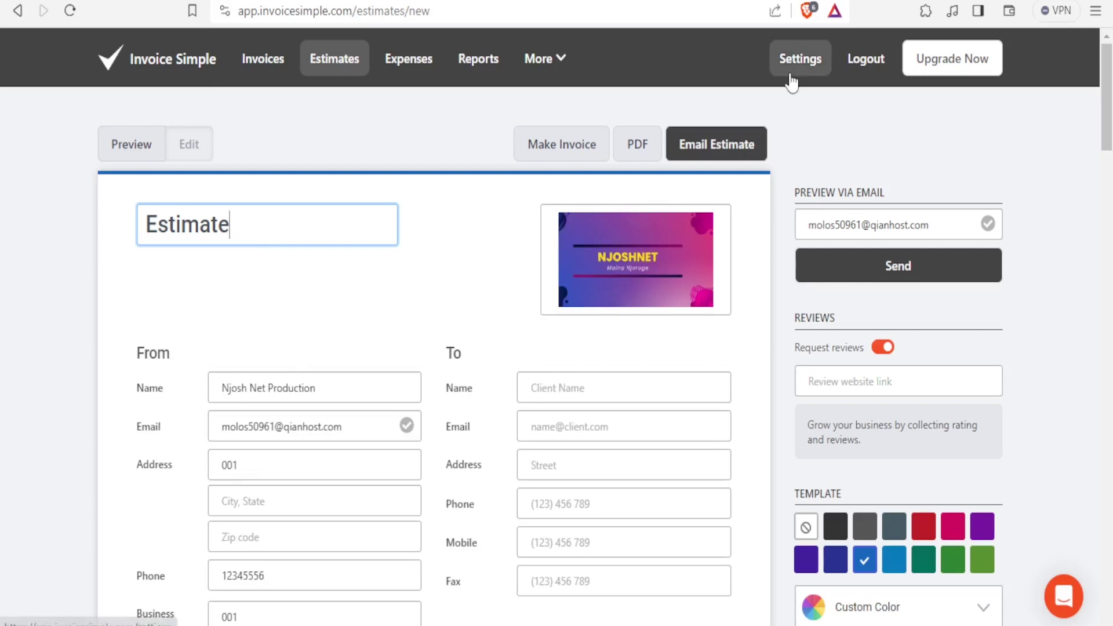
{"action": "scroll", "coordinate": [331, 511], "scroll_direction": "down", "scroll_amount": 8}
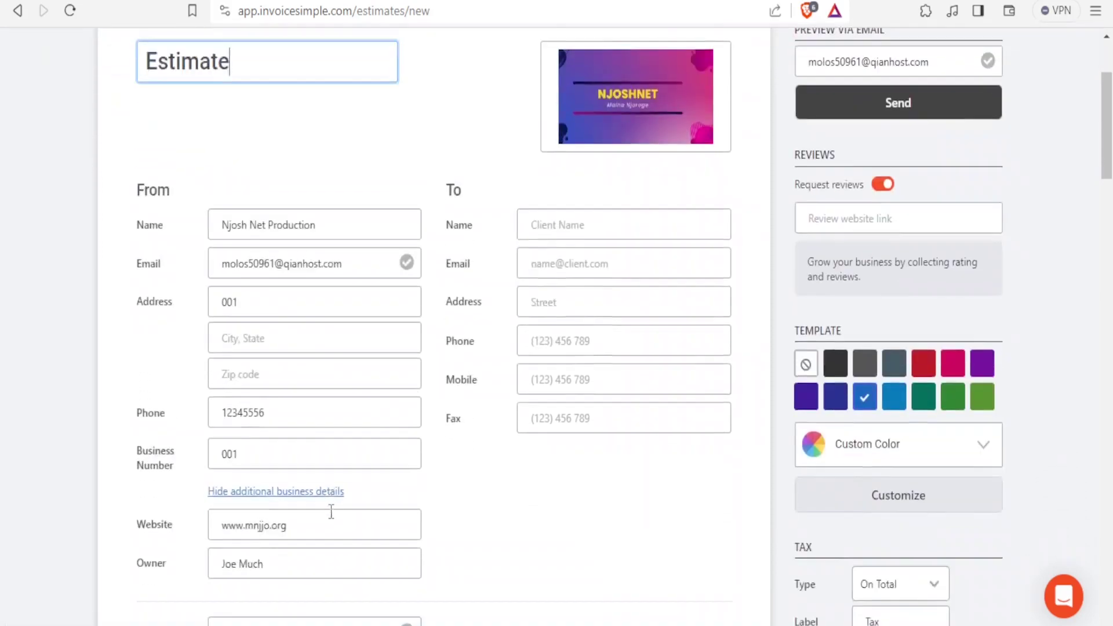
{"action": "scroll", "coordinate": [331, 511], "scroll_direction": "up", "scroll_amount": 8}
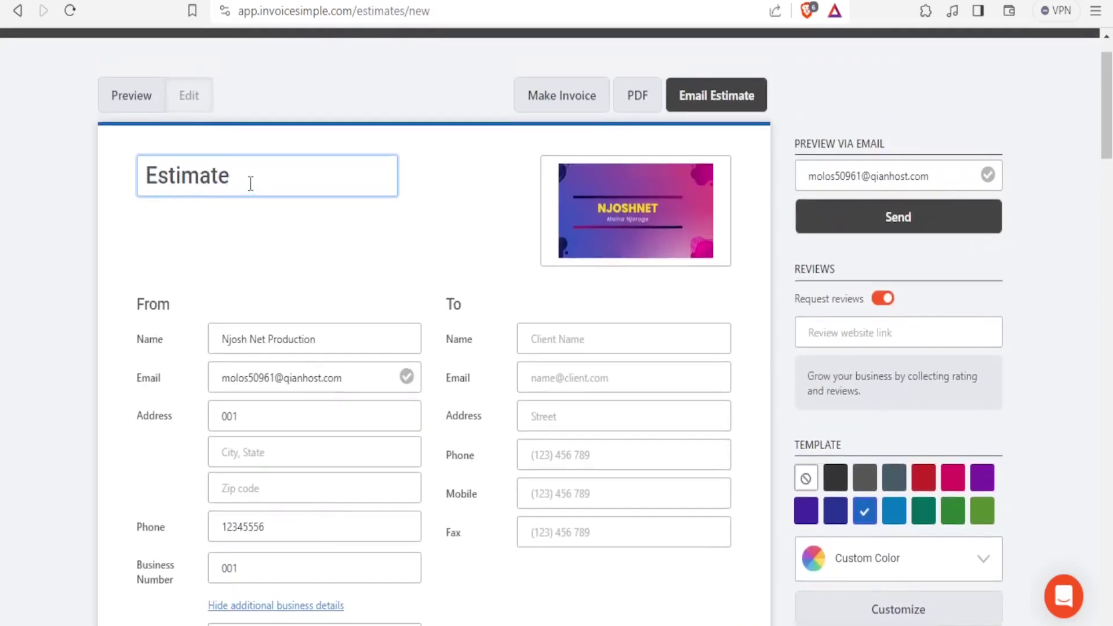
{"action": "type", "text": "B 2"}
{"action": "scroll", "coordinate": [319, 452], "scroll_direction": "down", "scroll_amount": 9}
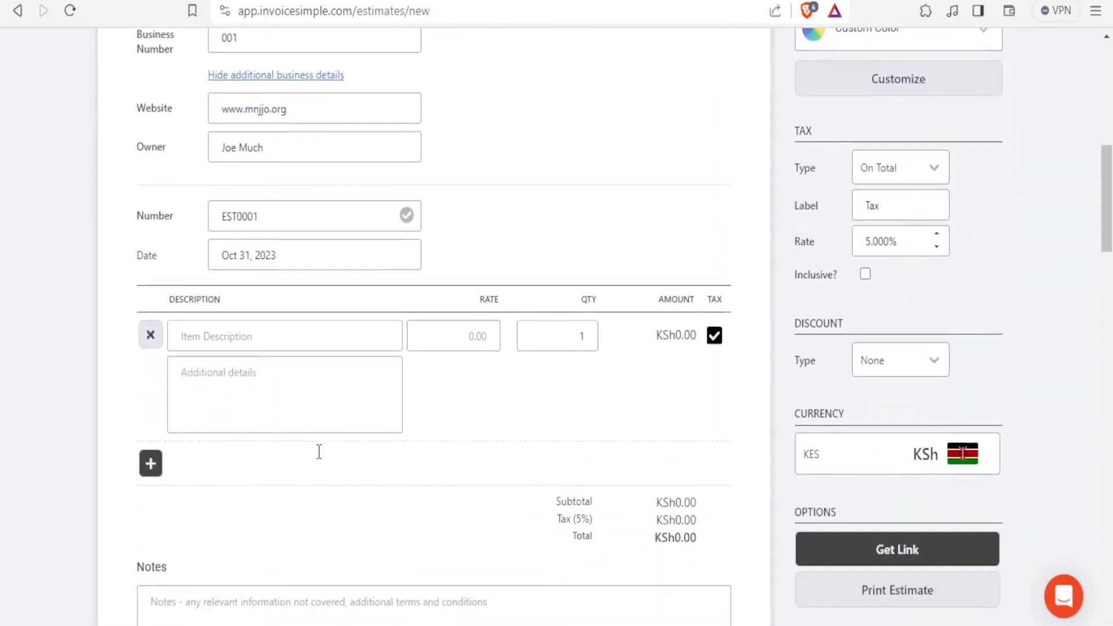
Add a TV line item at rate 500, quantity 2, with the detail 'New'.
{"action": "left_click", "coordinate": [198, 315]}
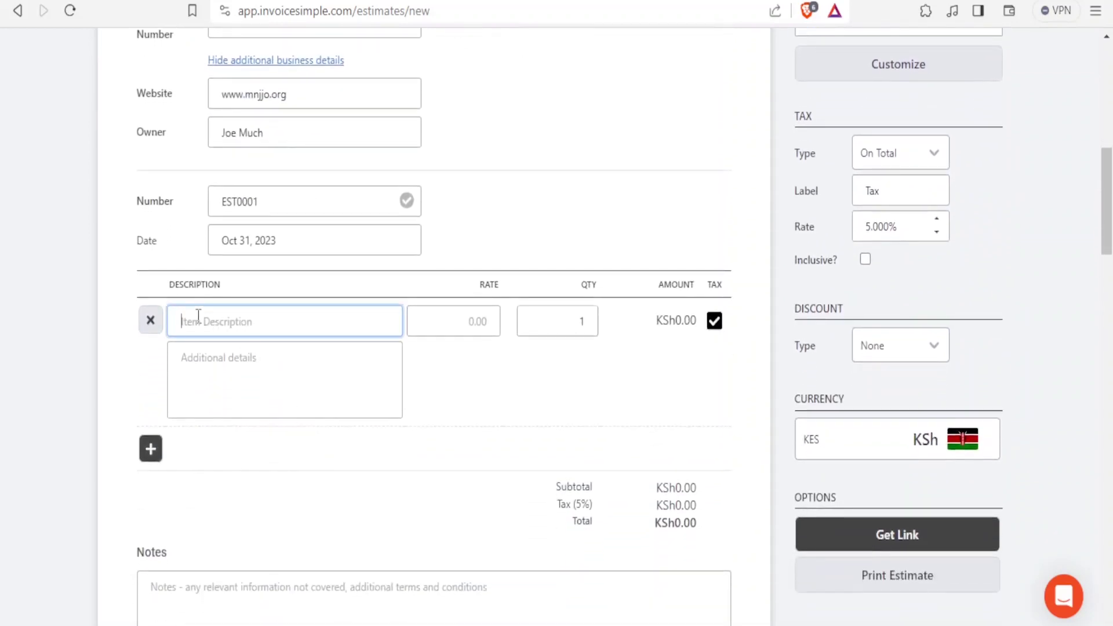
{"action": "type", "text": "TV"}
{"action": "left_click", "coordinate": [463, 328]}
{"action": "type", "text": "50"}
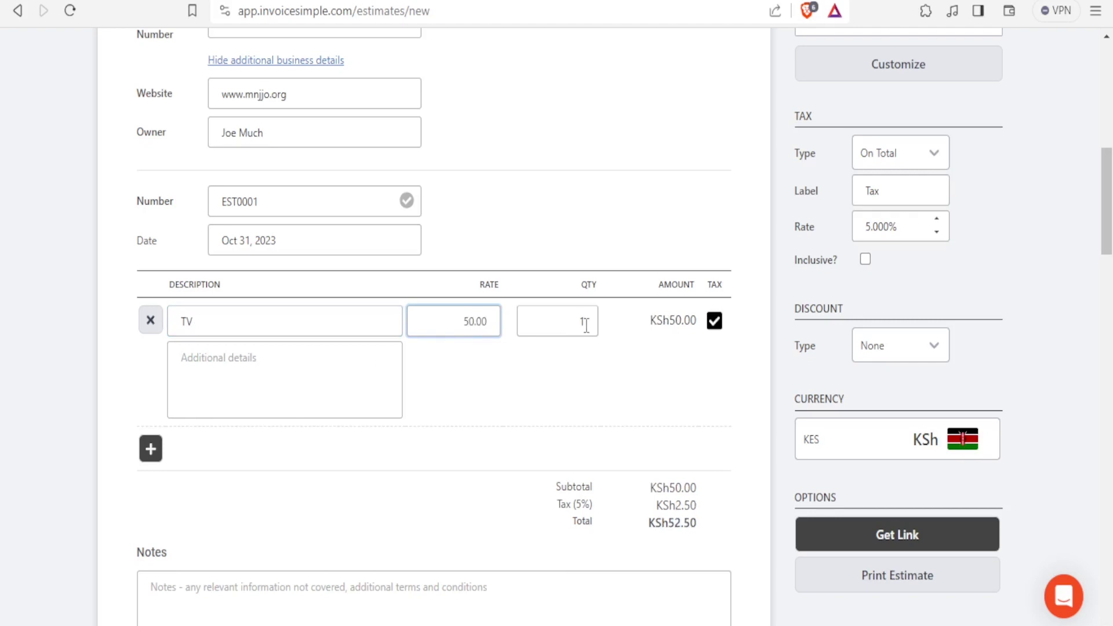
{"action": "type", "text": "0"}
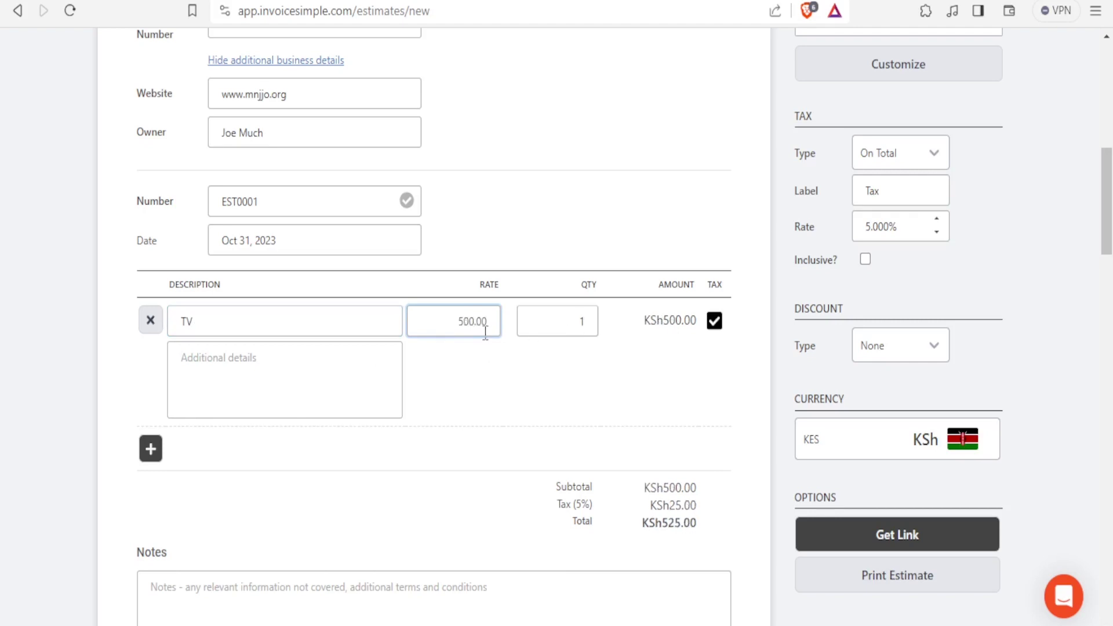
{"action": "left_click", "coordinate": [587, 319]}
{"action": "key", "text": "BackSpace"}
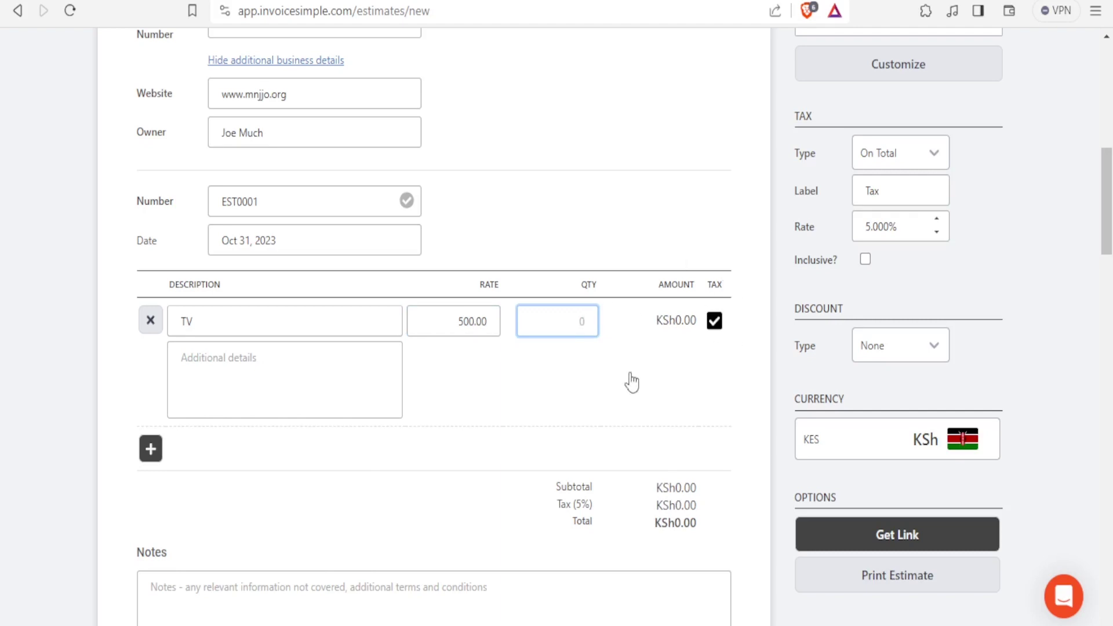
{"action": "type", "text": "2"}
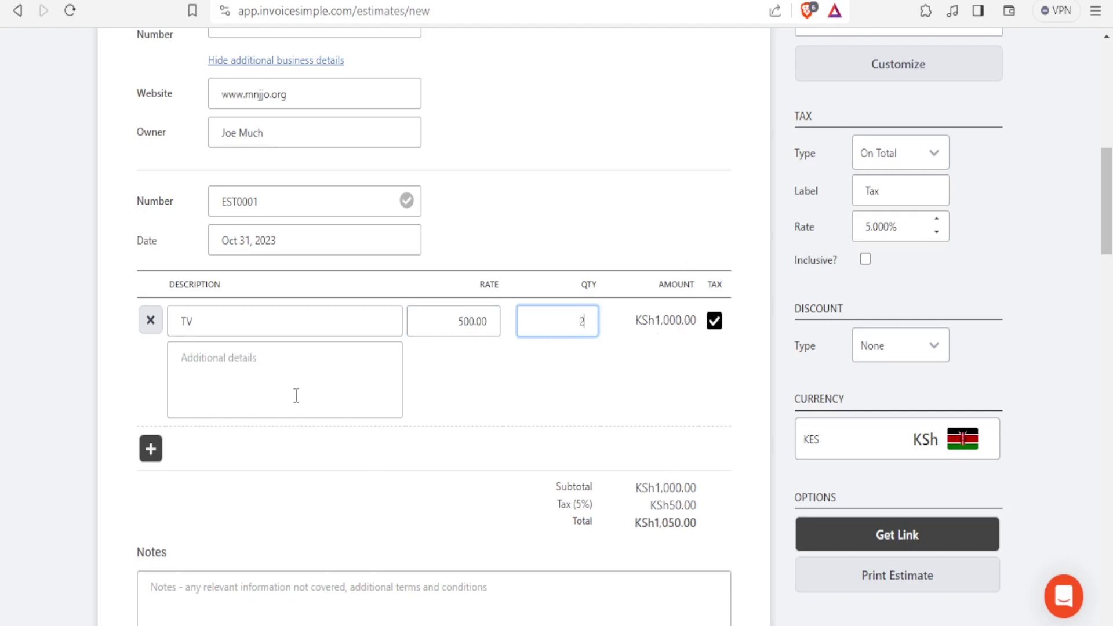
{"action": "left_click", "coordinate": [279, 388]}
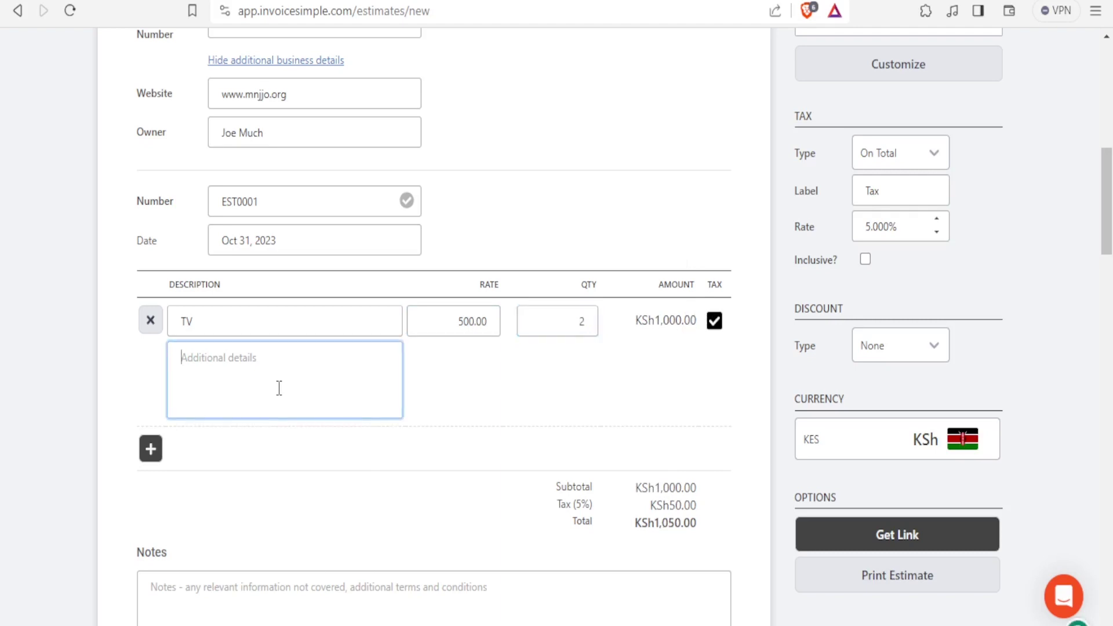
{"action": "type", "text": "New"}
Add a second line item, Solar Panel, at rate 4000, quantity 5.
{"action": "left_click", "coordinate": [150, 449]}
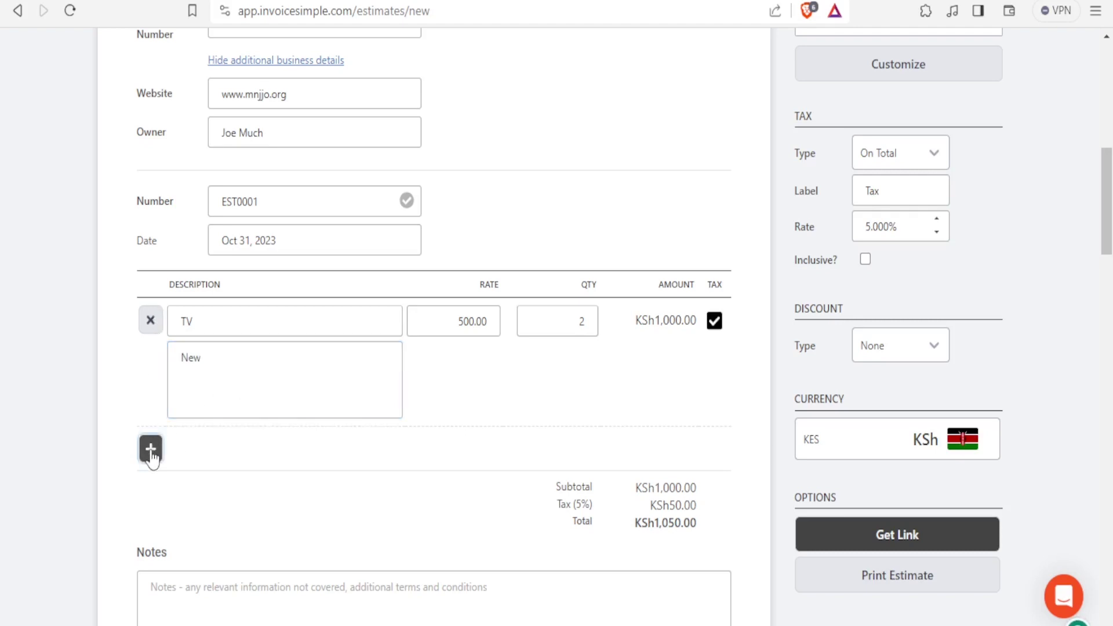
{"action": "left_click", "coordinate": [207, 450]}
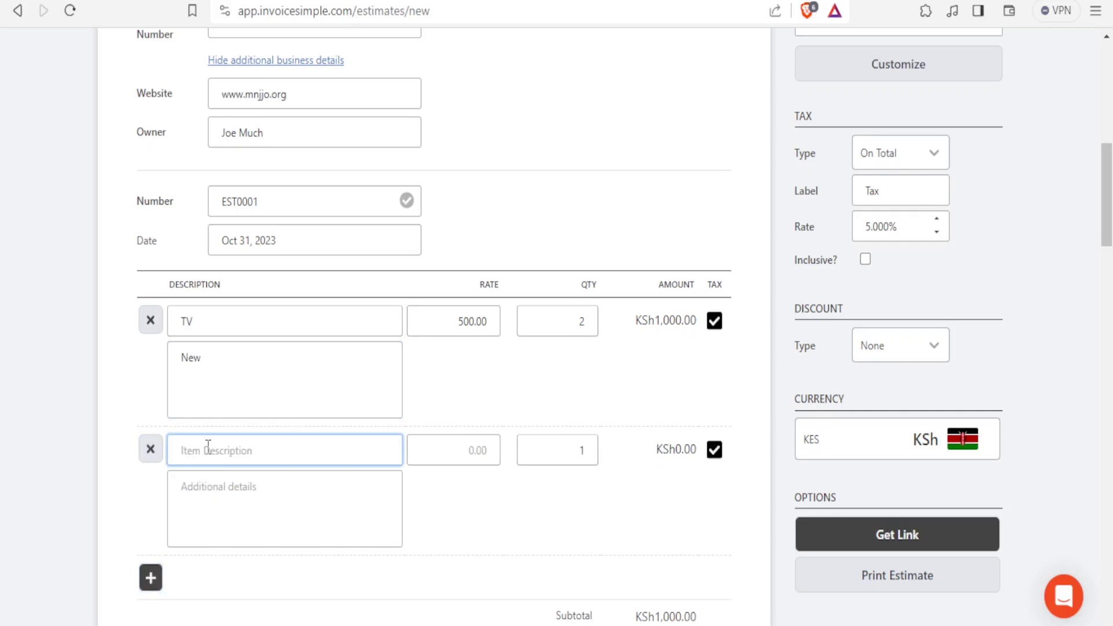
{"action": "type", "text": "Solar Panel"}
{"action": "left_click", "coordinate": [465, 452]}
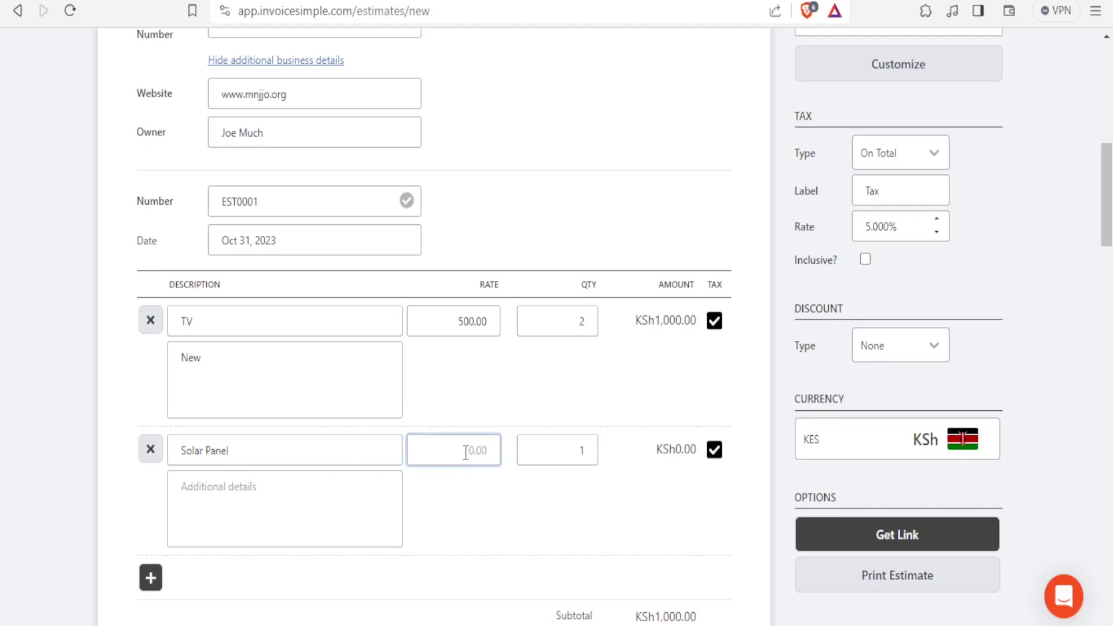
{"action": "type", "text": "4000"}
{"action": "left_click", "coordinate": [590, 450]}
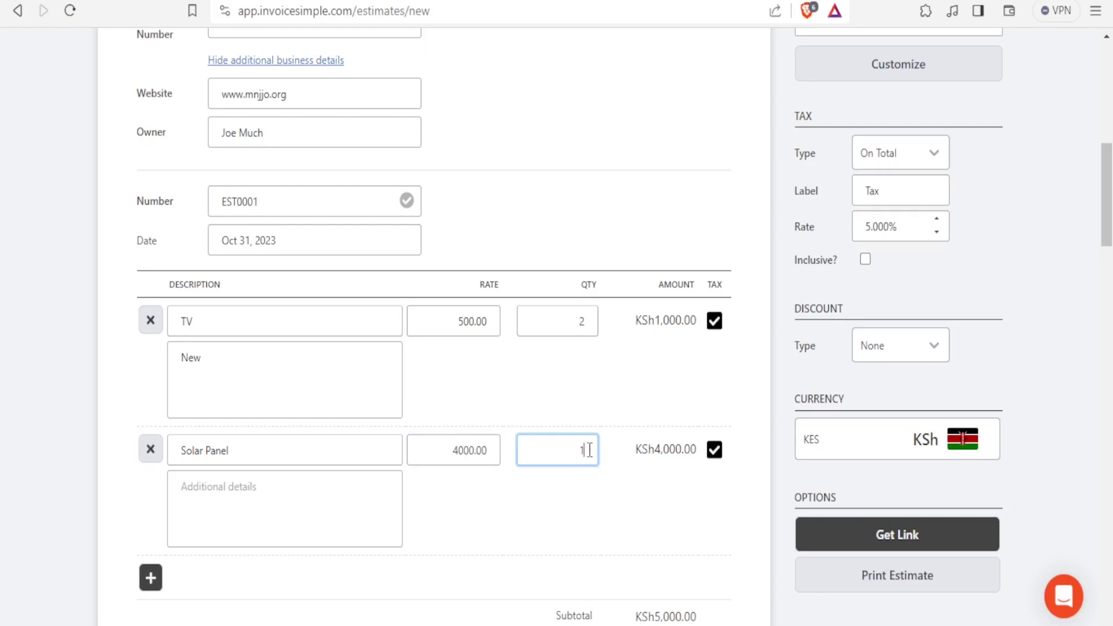
{"action": "key", "text": "BackSpace"}
{"action": "type", "text": "5"}
{"action": "scroll", "coordinate": [590, 449], "scroll_direction": "down", "scroll_amount": 10}
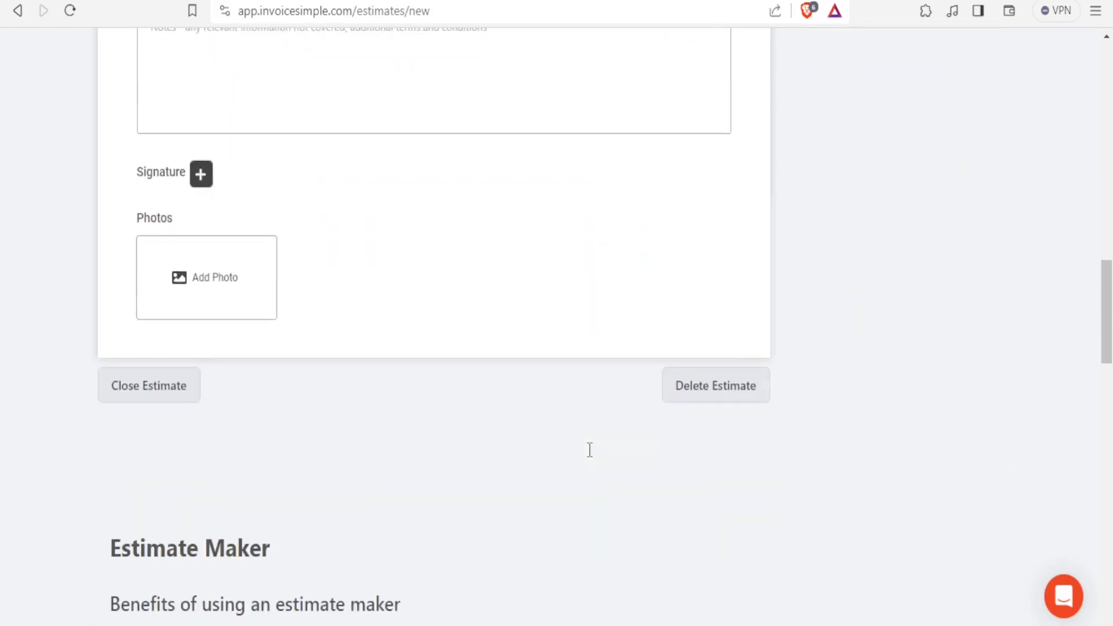
{"action": "scroll", "coordinate": [590, 450], "scroll_direction": "down", "scroll_amount": 3}
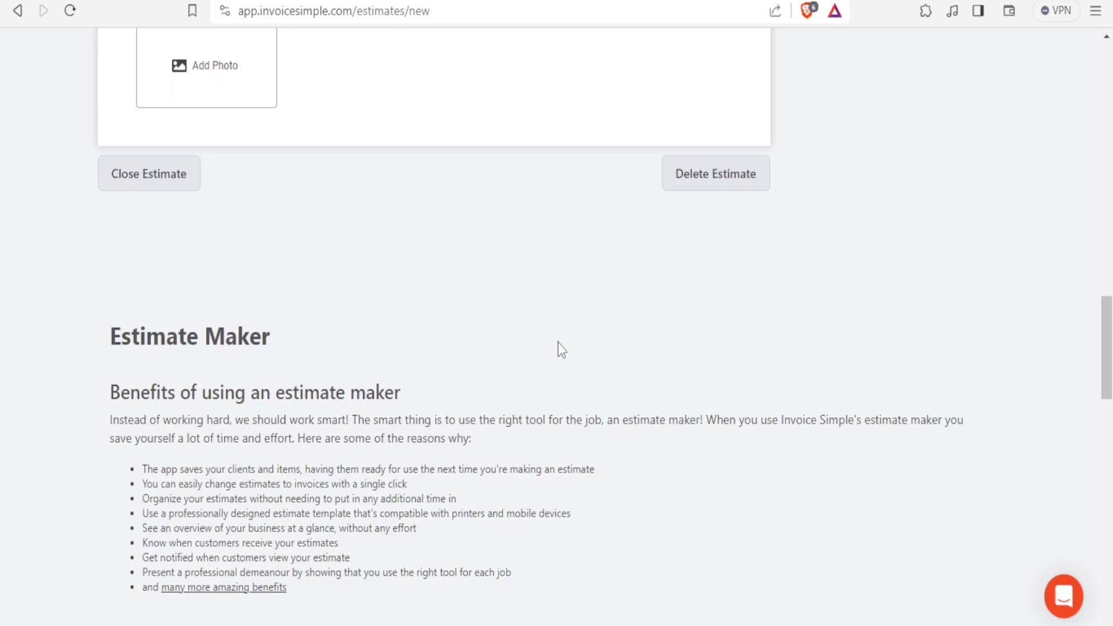
{"action": "scroll", "coordinate": [558, 344], "scroll_direction": "up", "scroll_amount": 1}
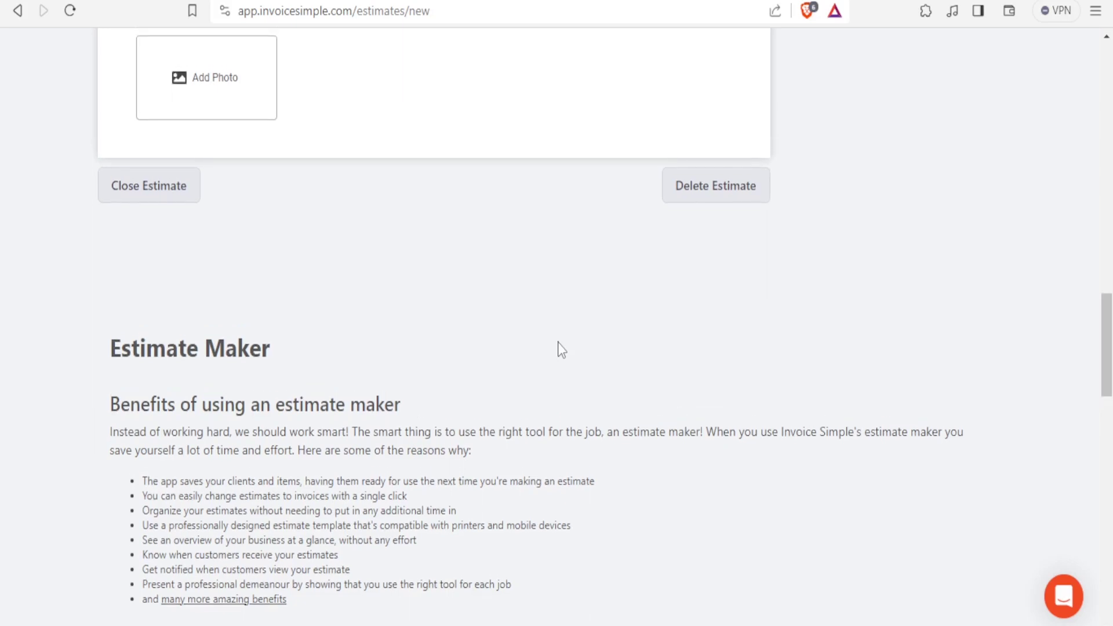
{"action": "scroll", "coordinate": [558, 342], "scroll_direction": "up", "scroll_amount": 1}
{"action": "scroll", "coordinate": [557, 342], "scroll_direction": "down", "scroll_amount": 2}
{"action": "scroll", "coordinate": [558, 342], "scroll_direction": "up", "scroll_amount": 1}
{"action": "scroll", "coordinate": [558, 342], "scroll_direction": "down", "scroll_amount": 2}
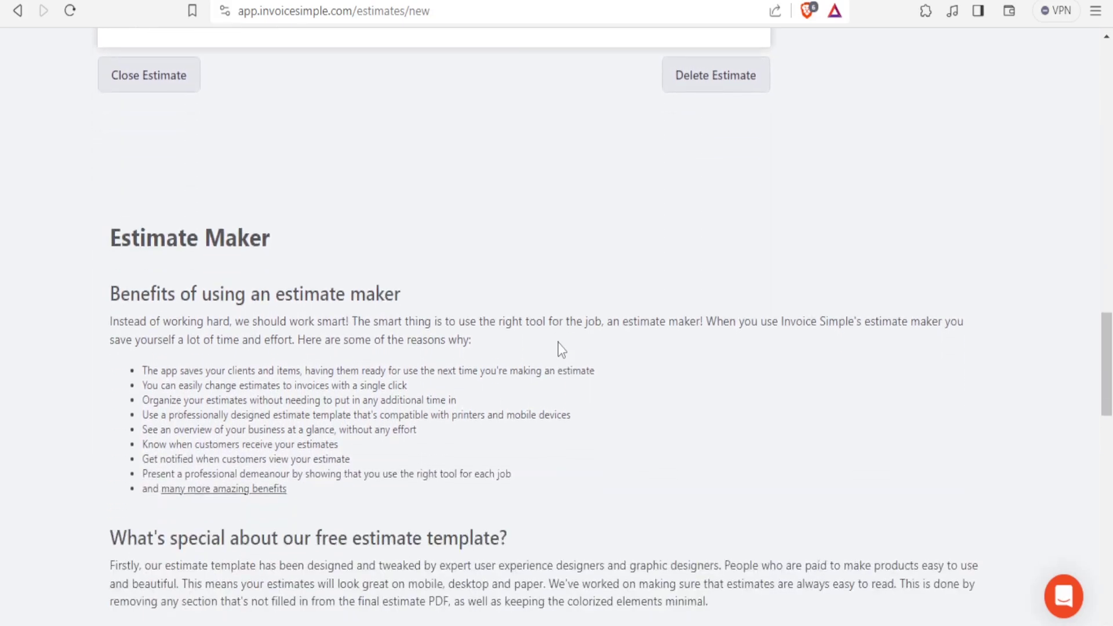
{"action": "scroll", "coordinate": [558, 350], "scroll_direction": "down", "scroll_amount": 2}
{"action": "scroll", "coordinate": [558, 342], "scroll_direction": "up", "scroll_amount": 15}
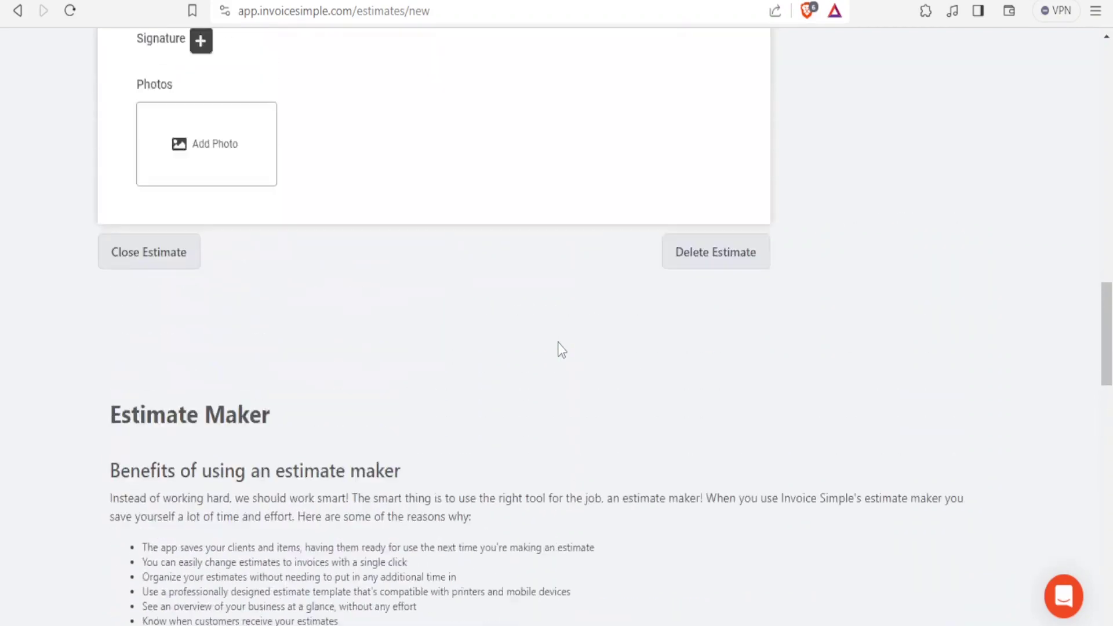
{"action": "scroll", "coordinate": [561, 349], "scroll_direction": "up", "scroll_amount": 8}
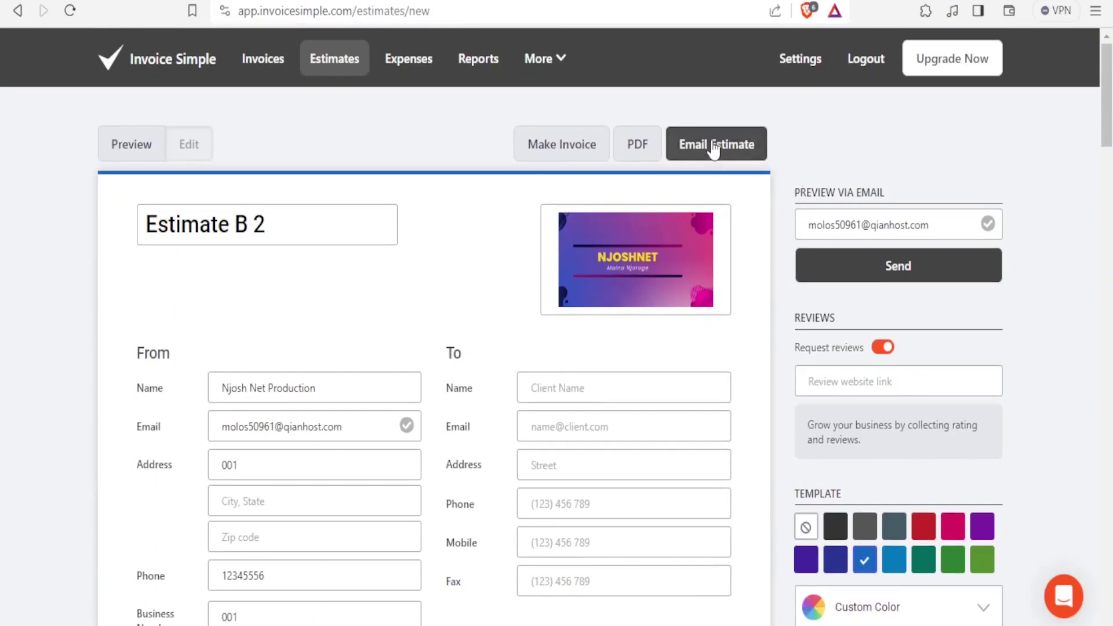
Email a preview of Estimate B 2 to the account's own address.
{"action": "left_click", "coordinate": [855, 279]}
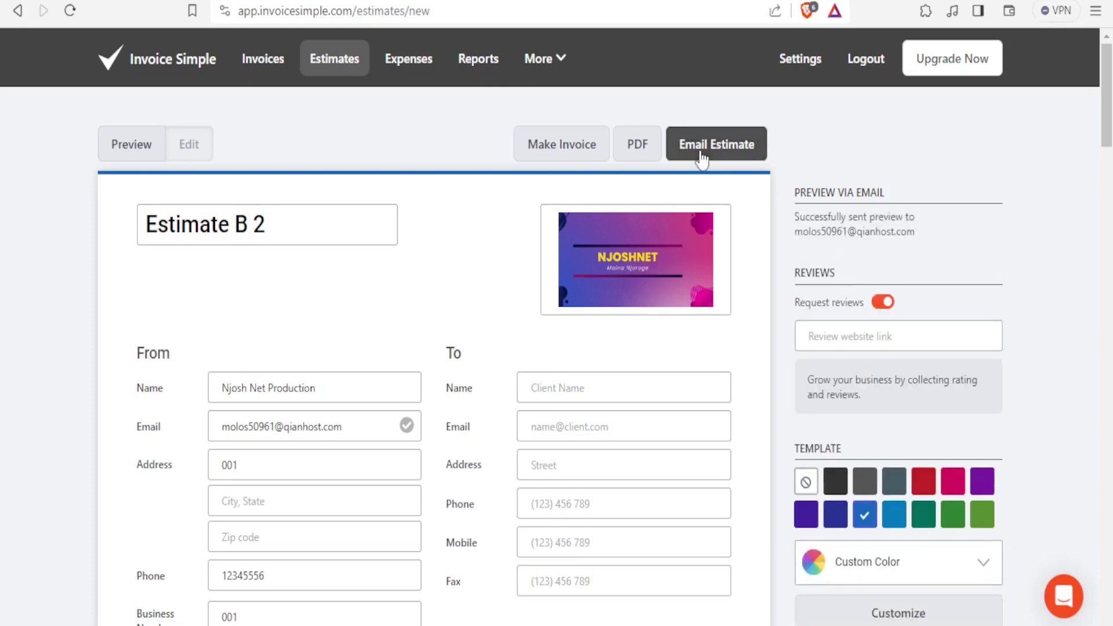
{"action": "key", "text": "ctrl+Tab"}
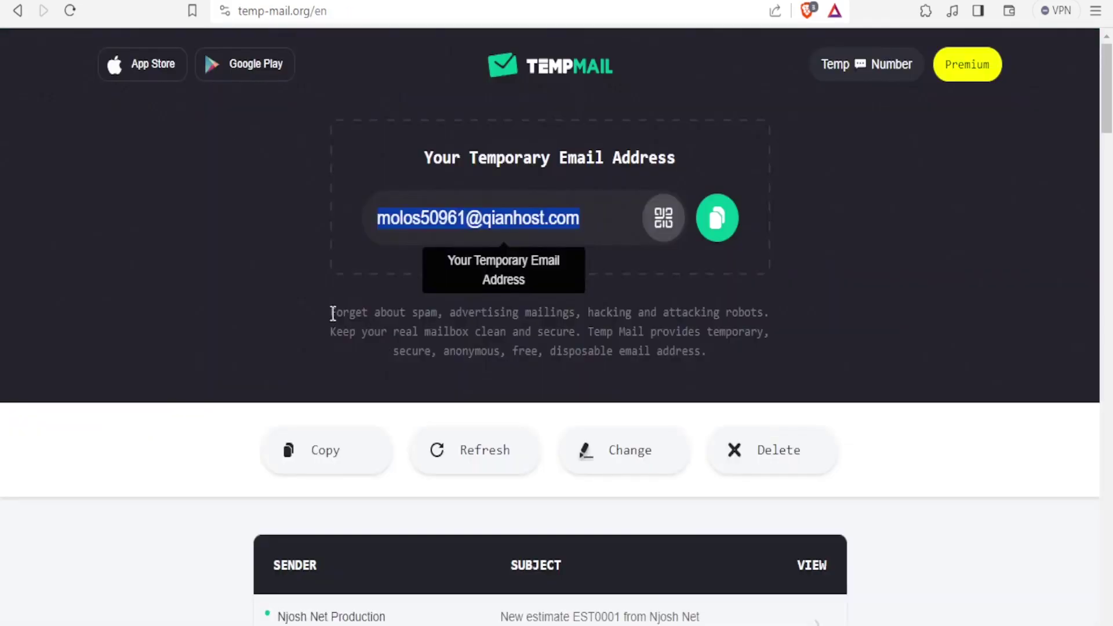
Open the 'New estimate EST0001' email in TempMail, showing a total of KSh22,050.00.
{"action": "scroll", "coordinate": [1093, 130], "scroll_direction": "down", "scroll_amount": 4}
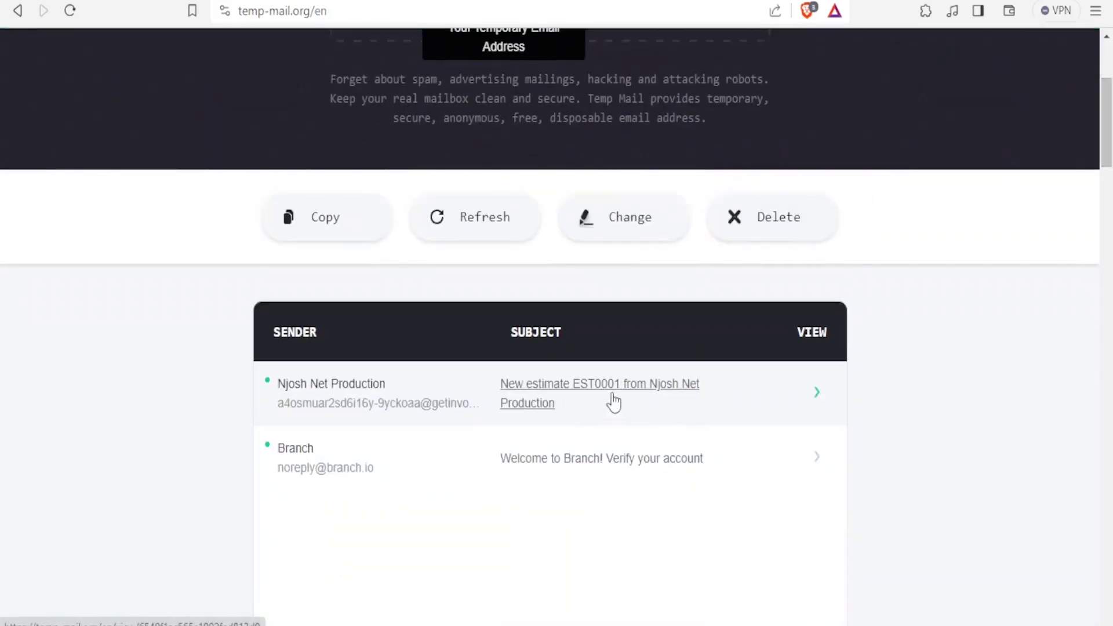
{"action": "left_click", "coordinate": [621, 393]}
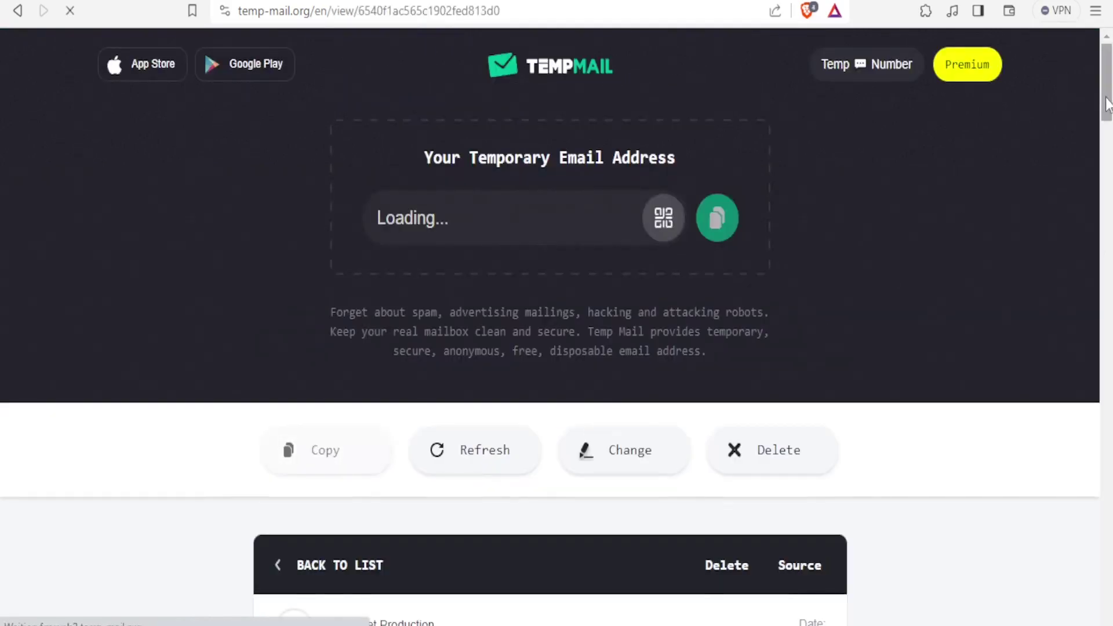
{"action": "left_click_drag", "start_coordinate": [1107, 96], "coordinate": [1108, 201]}
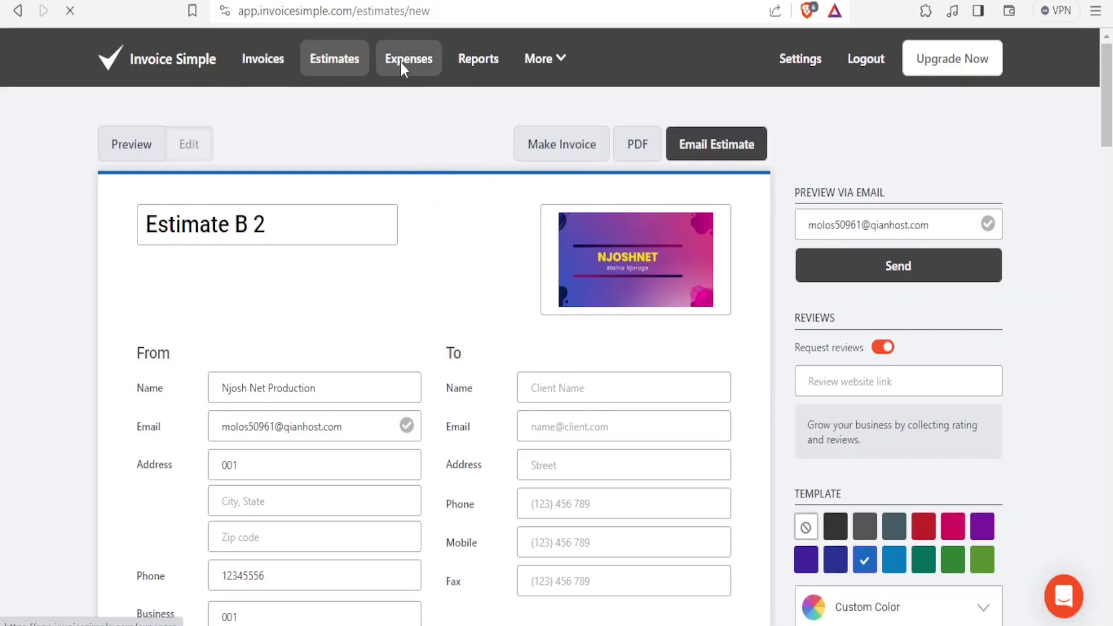
Go to the empty Expenses page and start a new expense from a receipt.
{"action": "left_click", "coordinate": [402, 65]}
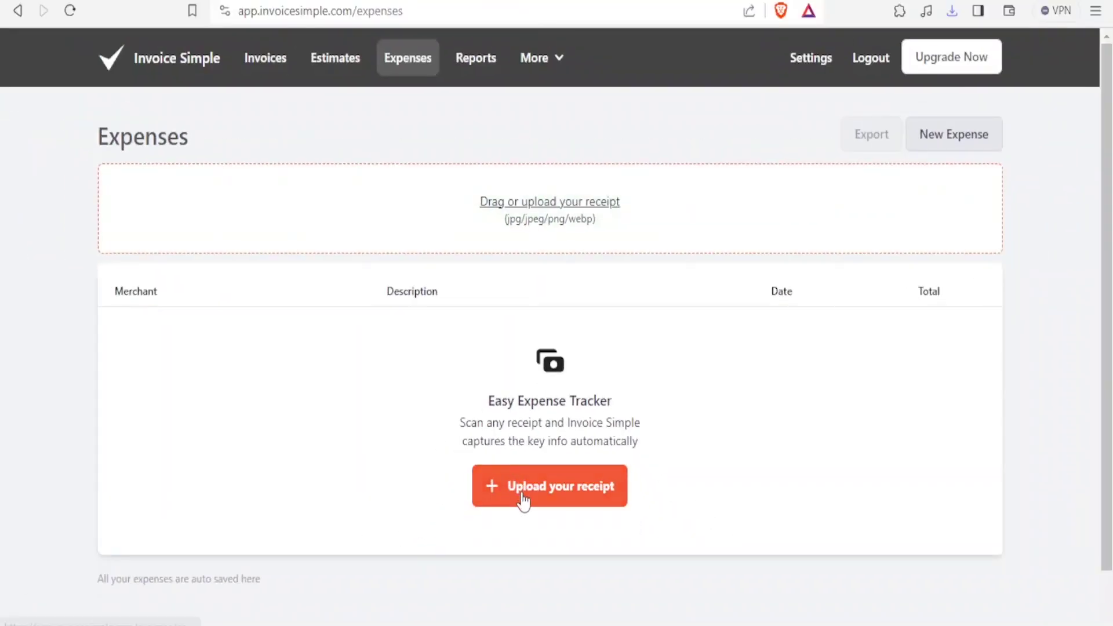
{"action": "left_click", "coordinate": [523, 500]}
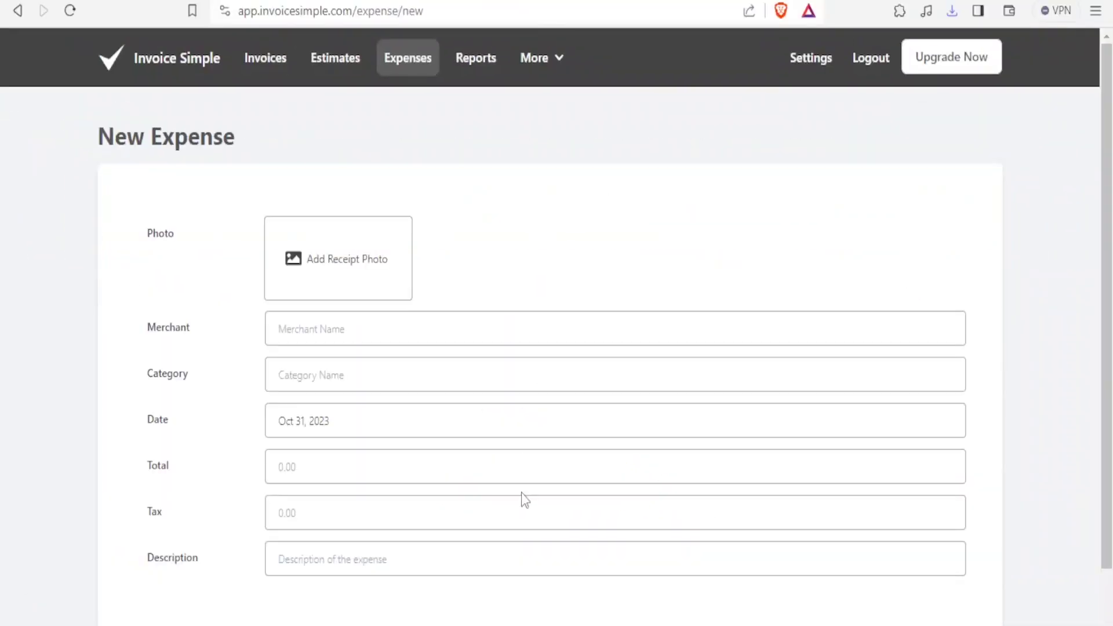
Attach IC-Basic-Receipt-Template.png from Downloads as the expense's receipt photo.
{"action": "left_click", "coordinate": [319, 256]}
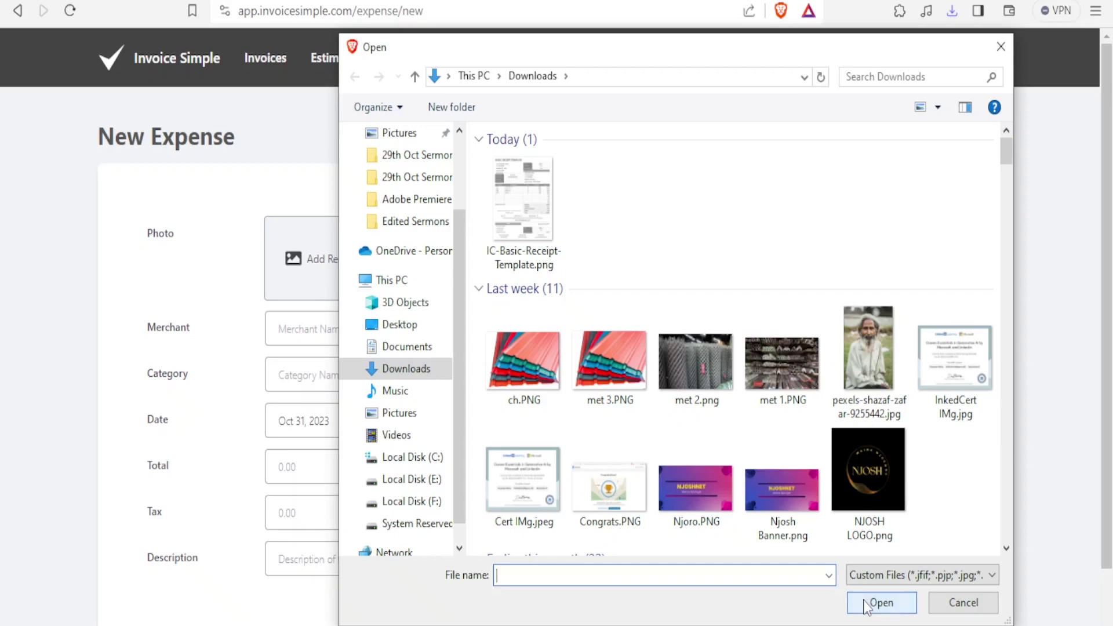
{"action": "double_click", "coordinate": [695, 487]}
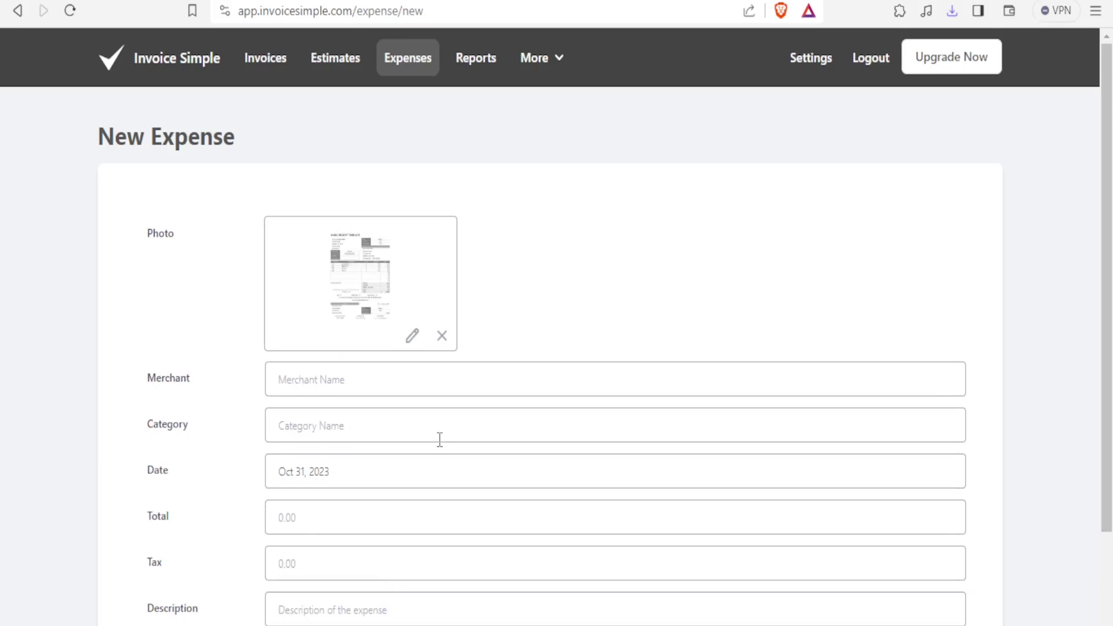
Save the Black Market expense of KSh403,256.00 dated Oct 31, 2023.
{"action": "scroll", "coordinate": [440, 439], "scroll_direction": "down", "scroll_amount": 2}
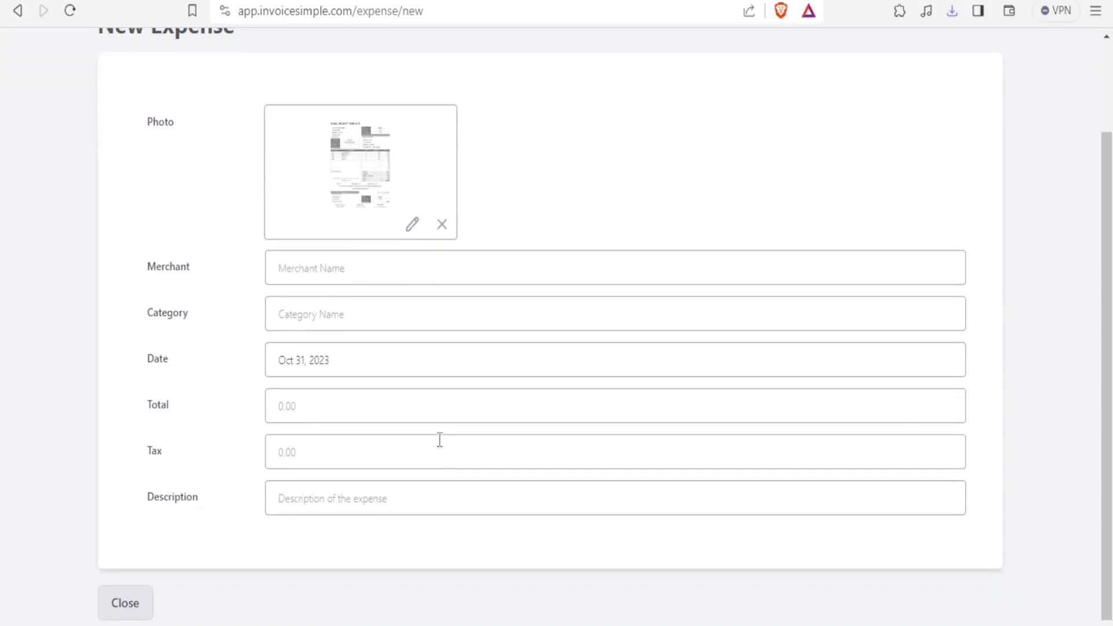
{"action": "scroll", "coordinate": [439, 439], "scroll_direction": "up", "scroll_amount": 2}
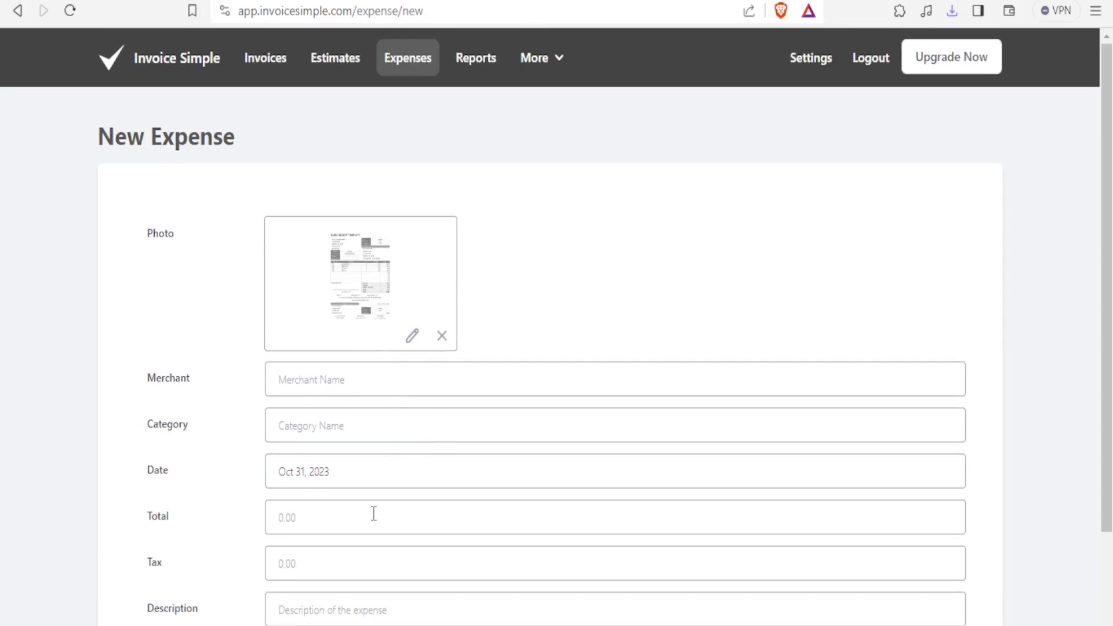
{"action": "scroll", "coordinate": [373, 519], "scroll_direction": "down", "scroll_amount": 1}
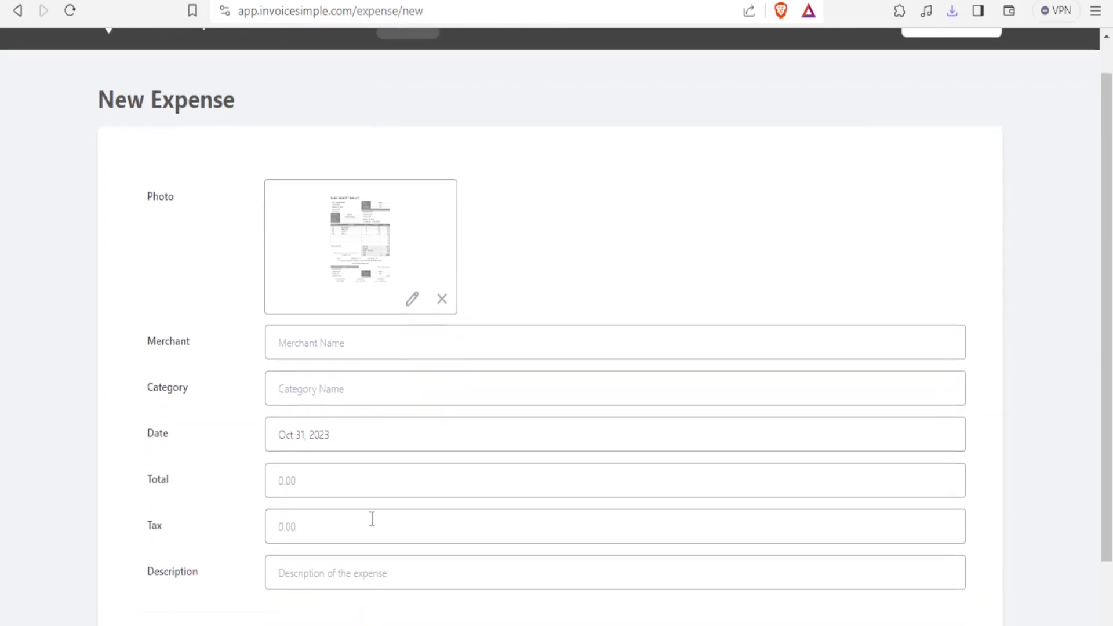
{"action": "left_click", "coordinate": [294, 338]}
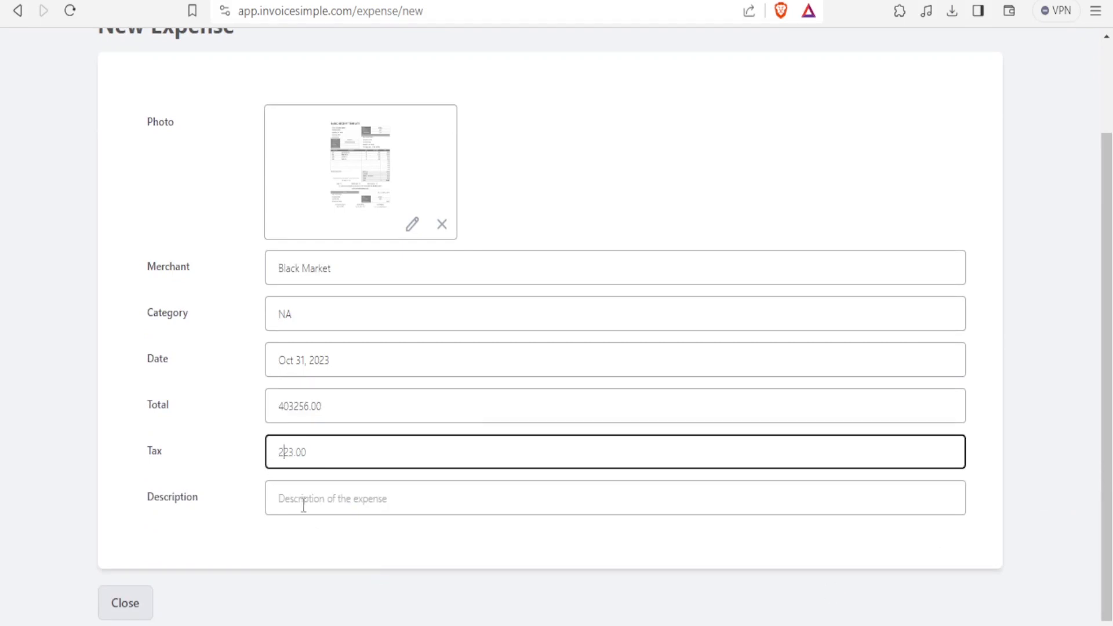
{"action": "left_click", "coordinate": [144, 605]}
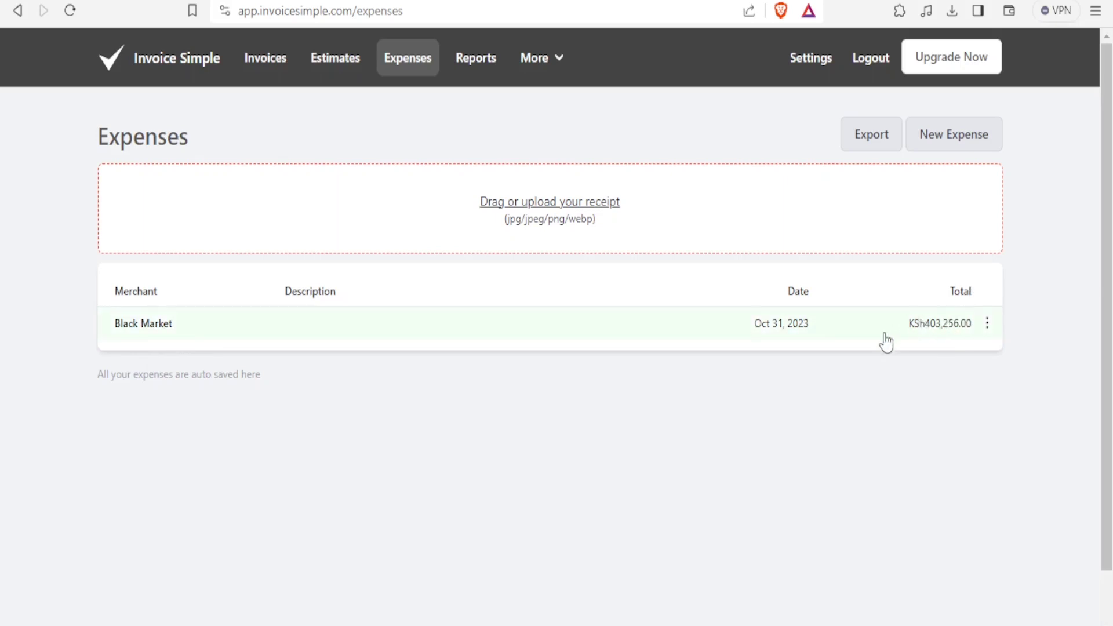
{"action": "left_click", "coordinate": [476, 60]}
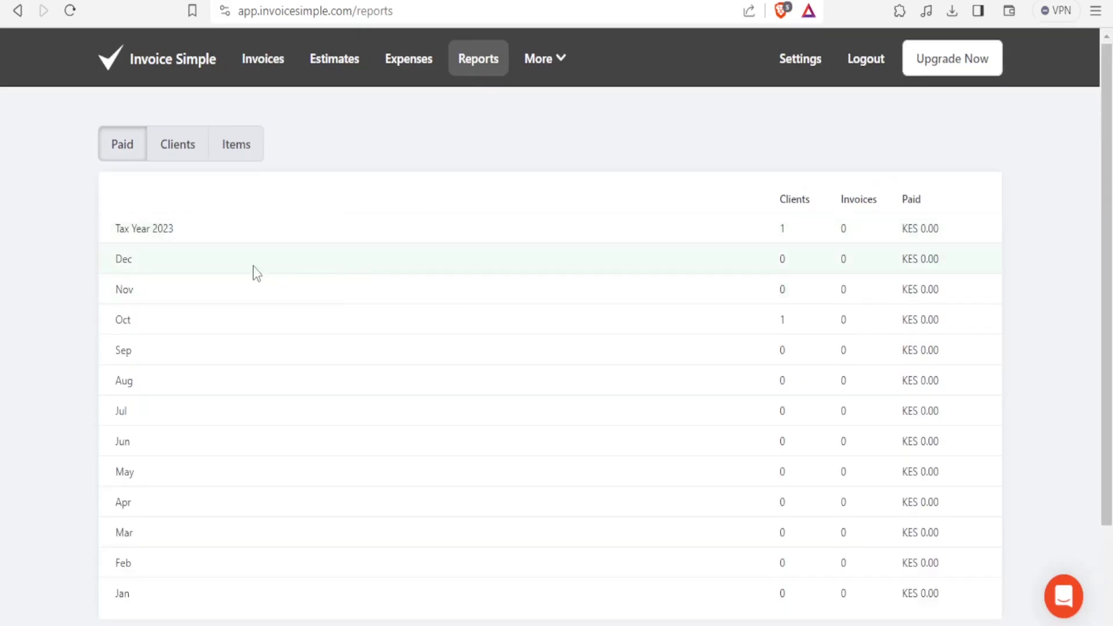
Review the Clients and Items reports, then return to the invoices list with INV0001.
{"action": "left_click", "coordinate": [184, 153]}
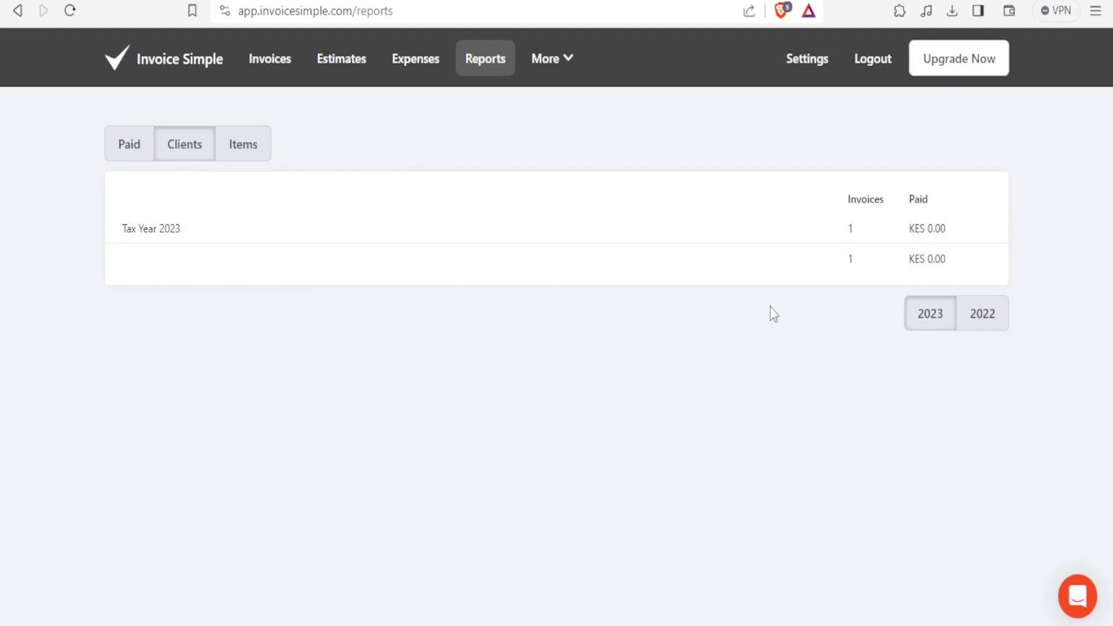
{"action": "left_click", "coordinate": [247, 155]}
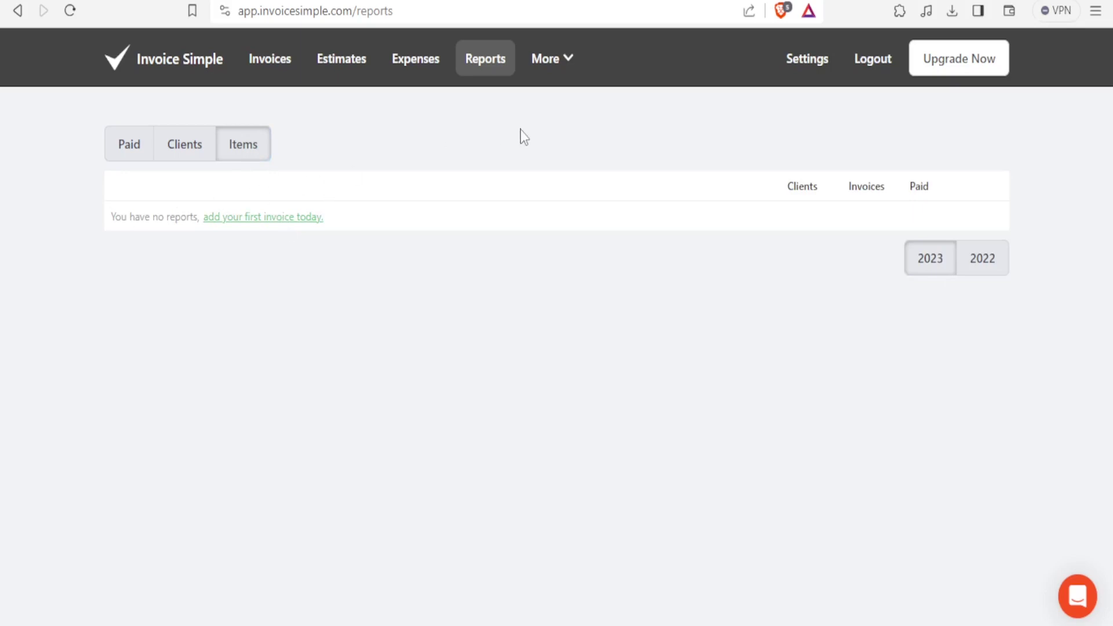
{"action": "left_click", "coordinate": [276, 74]}
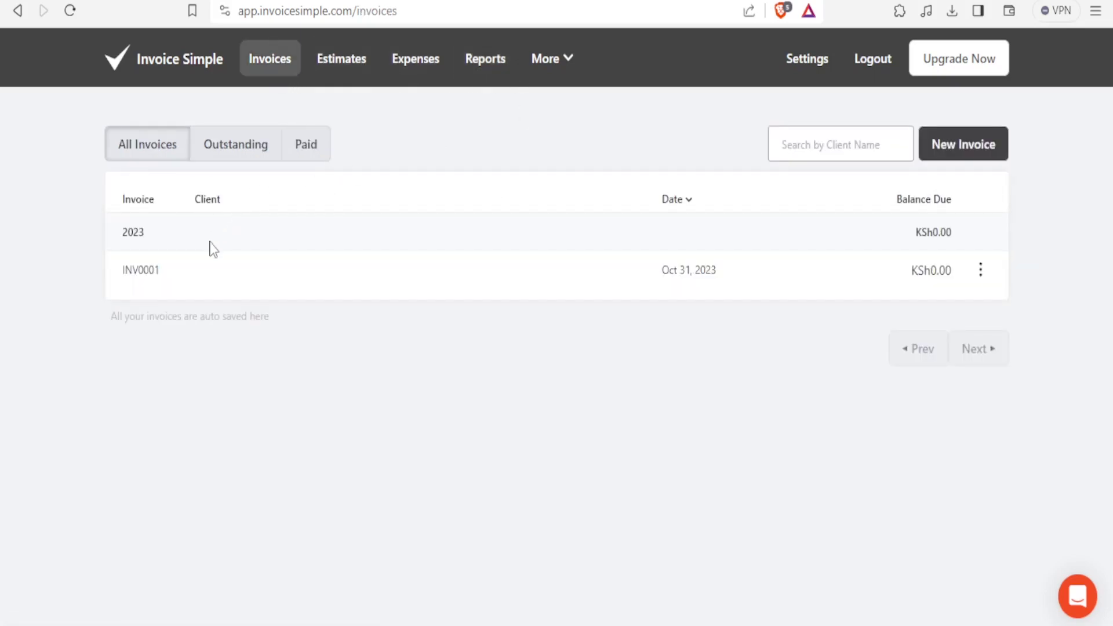
Open invoice INV0001 to check its KES KSh0.00 balance due.
{"action": "left_click", "coordinate": [171, 271]}
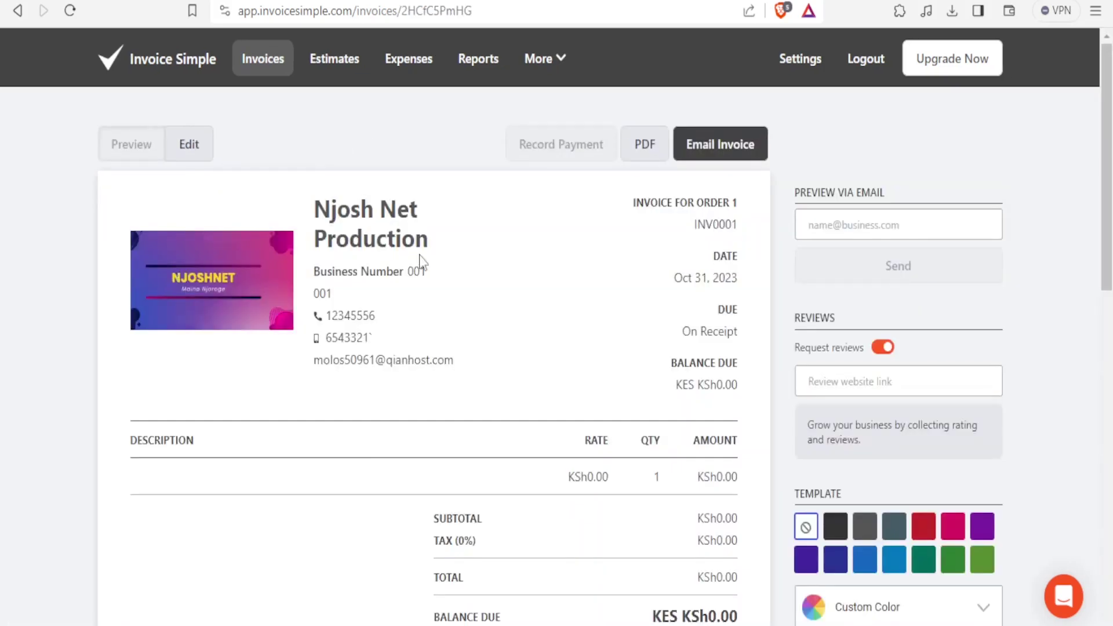
{"action": "mouse_move", "coordinate": [1107, 165]}
{"action": "left_mouse_down"}
{"action": "mouse_move", "coordinate": [1108, 203]}
{"action": "mouse_move", "coordinate": [1107, 162]}
{"action": "left_mouse_up"}
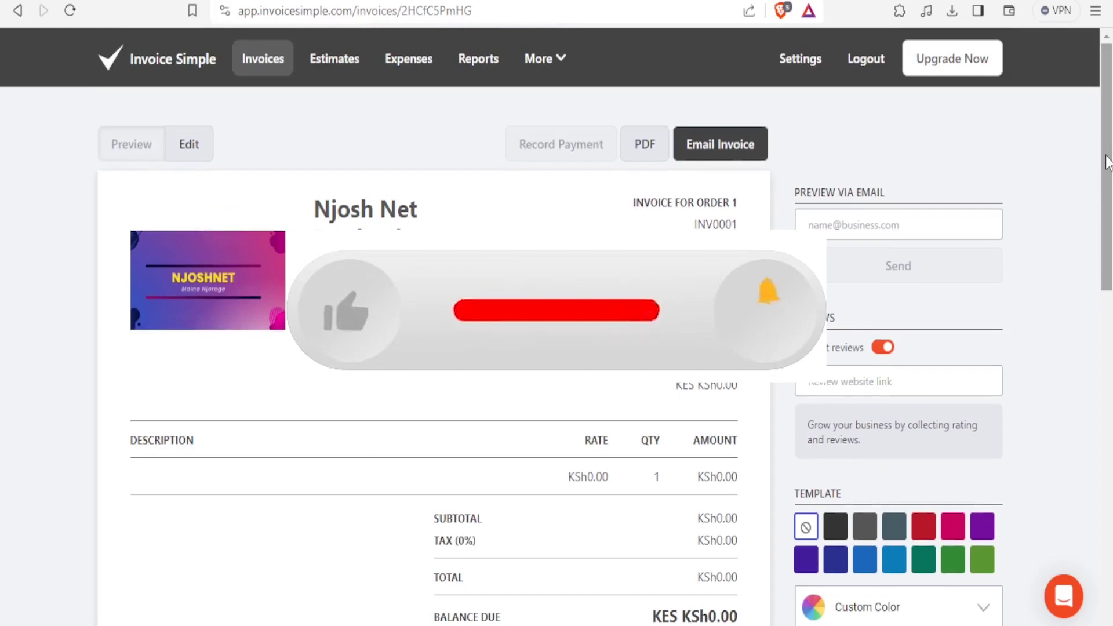